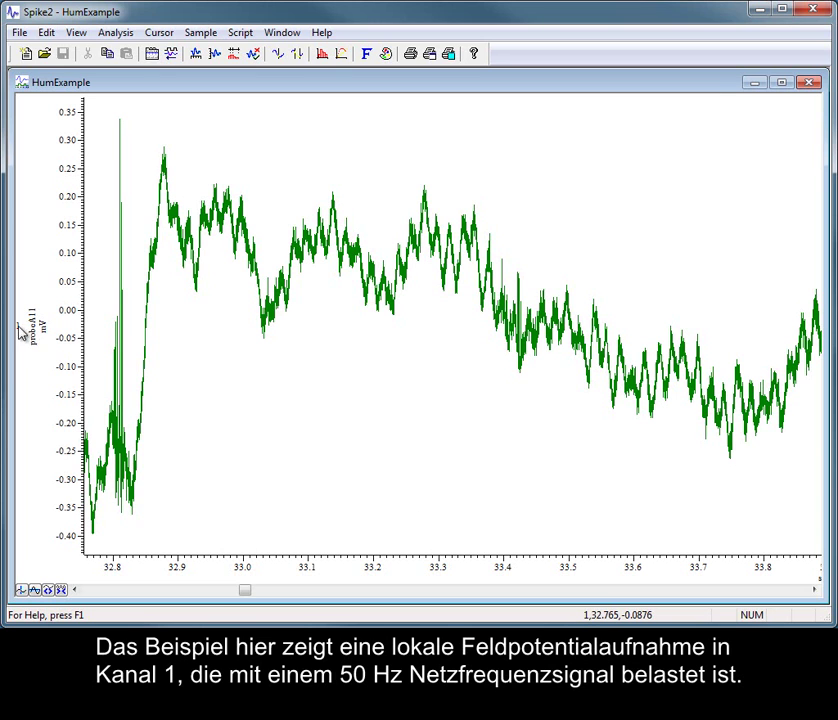
Create and compute a power spectrum of raw channel 1 over the whole recording.
left_click(20, 329)
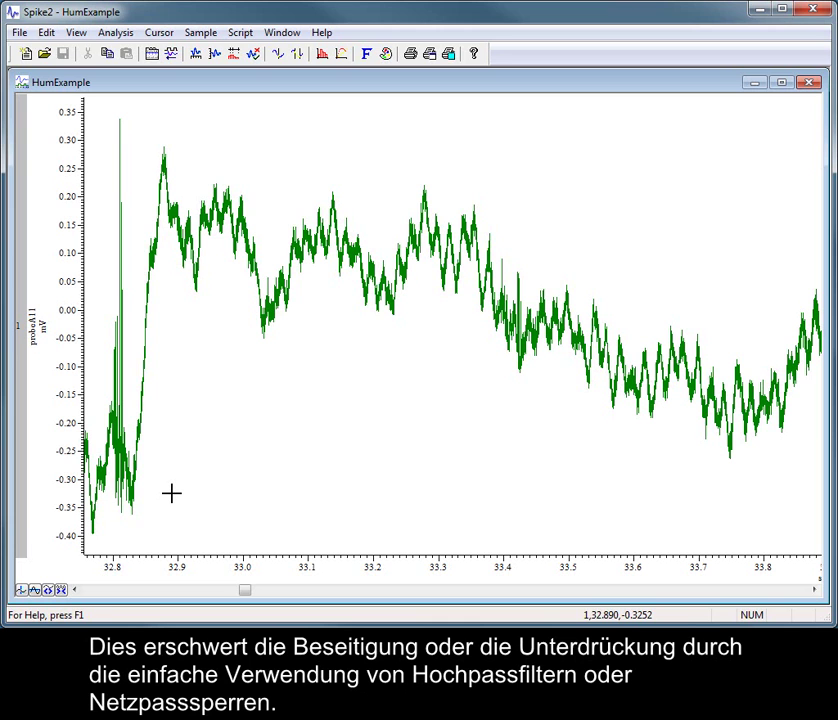
left_click(322, 53)
left_click(367, 152)
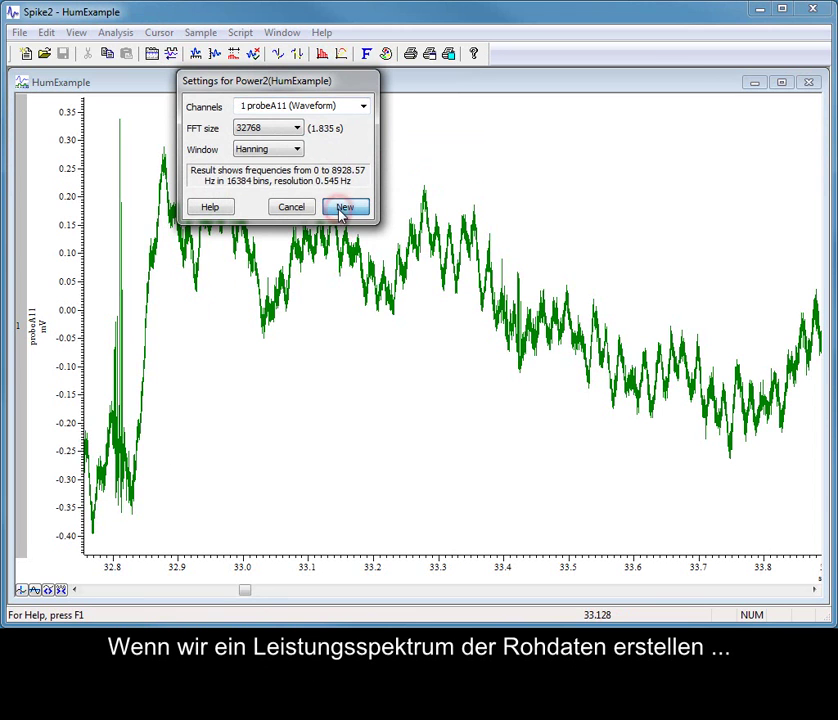
left_click(342, 207)
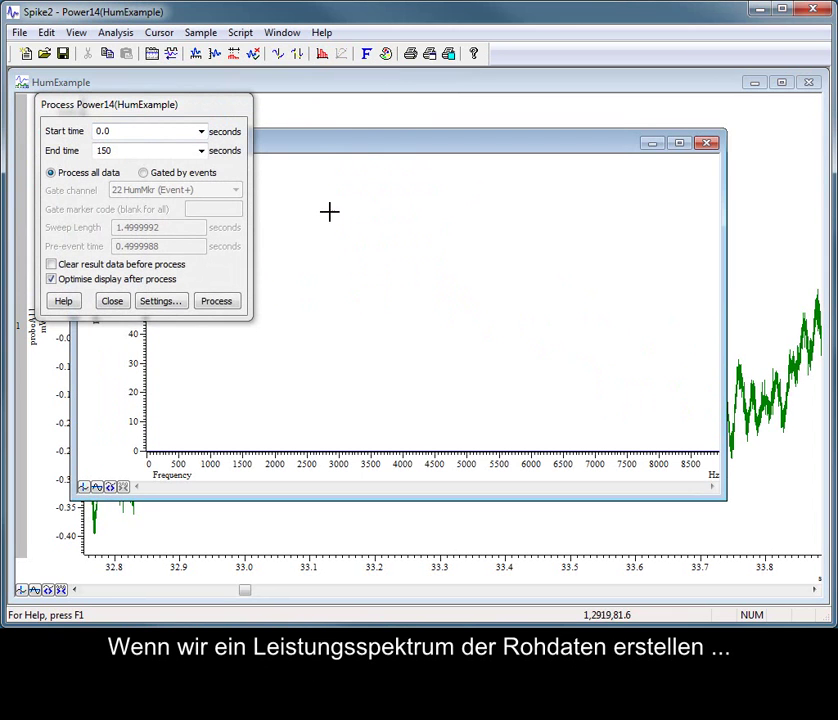
left_click(213, 301)
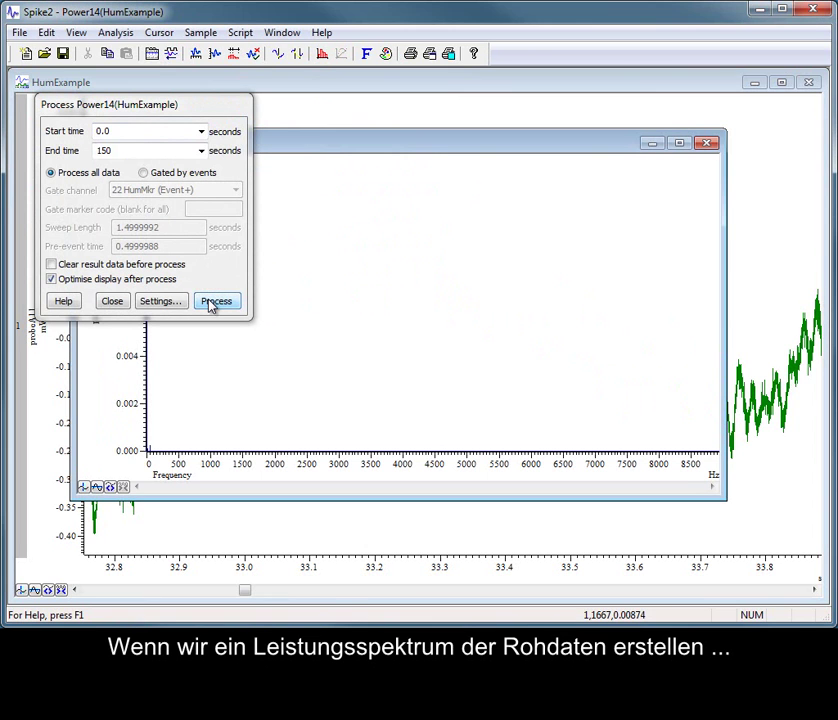
left_click(112, 301)
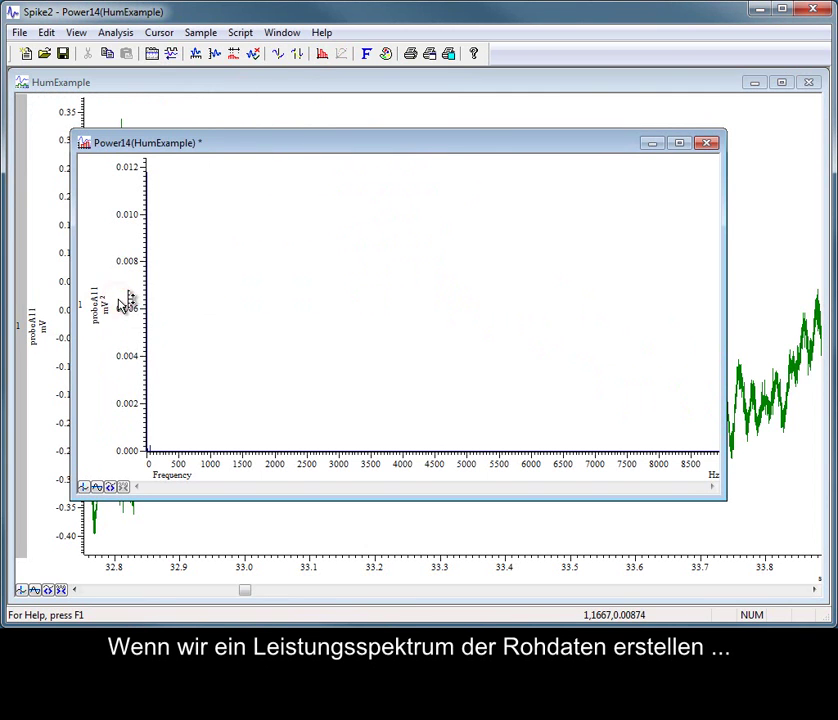
Set the spectrum's y-axis to an optimised logarithmic scale and zoom into the low frequencies.
double_click(135, 296)
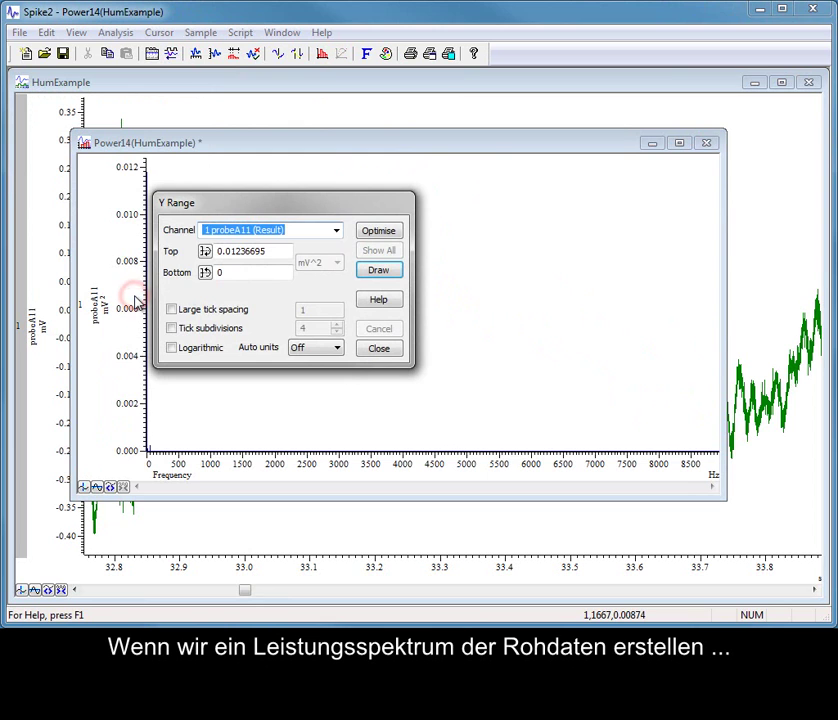
left_click(188, 348)
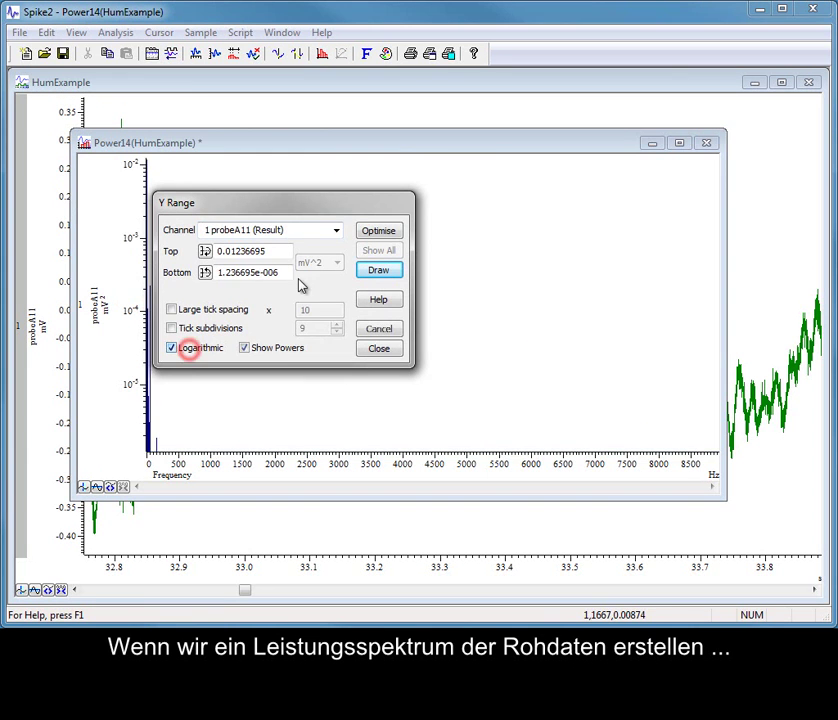
left_click(383, 231)
left_click_drag(150, 196, 224, 284)
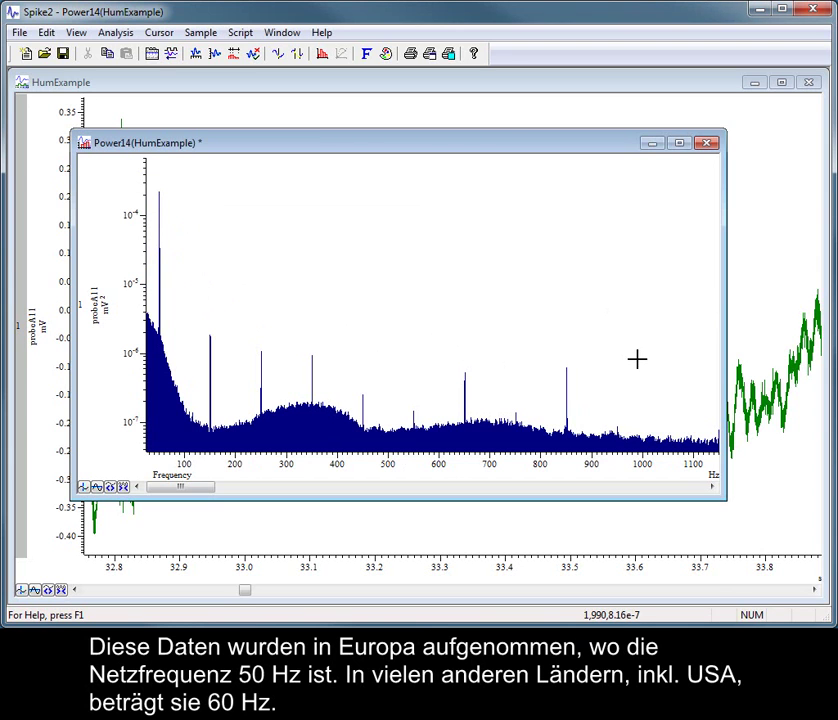
Close the Power14 spectrum without saving and view HumExample's hum, cleaned and original channels.
left_click(707, 143)
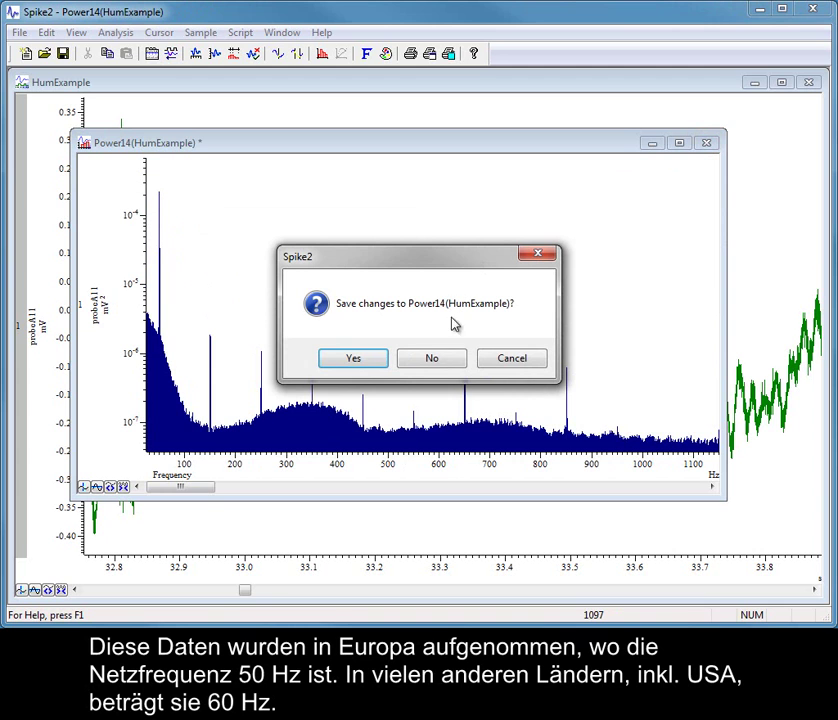
left_click(440, 364)
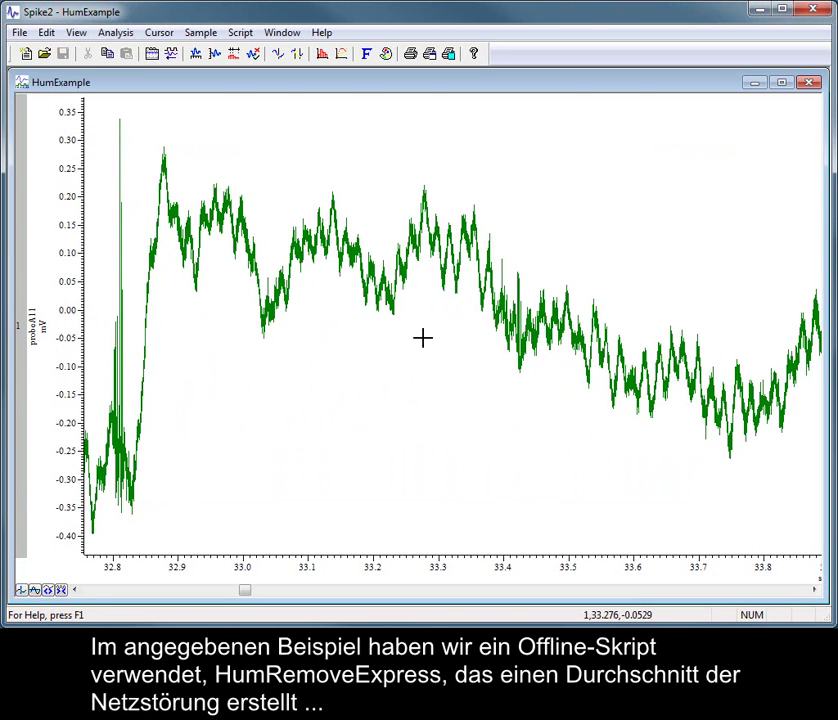
left_click(425, 322)
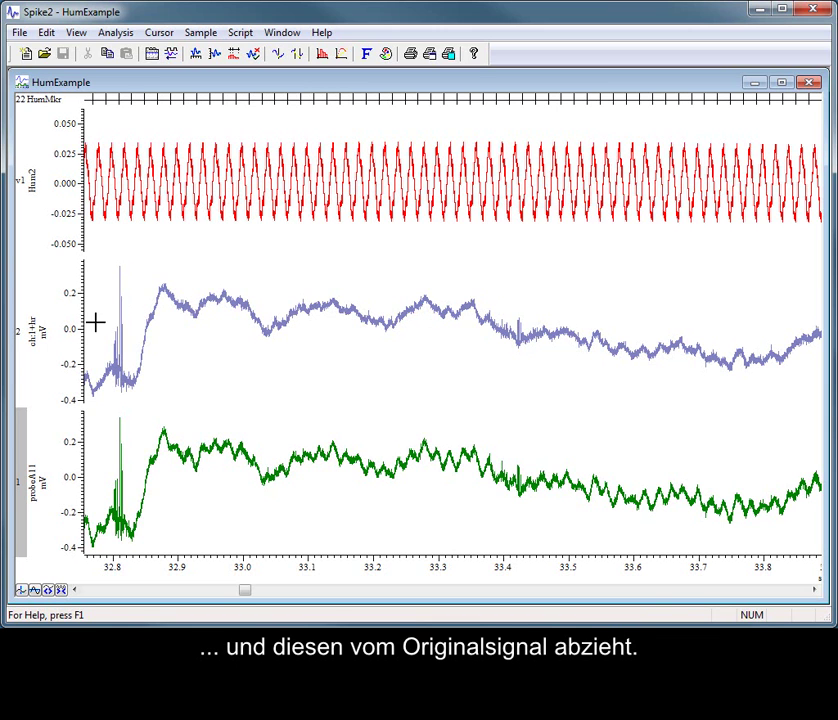
left_click(25, 340)
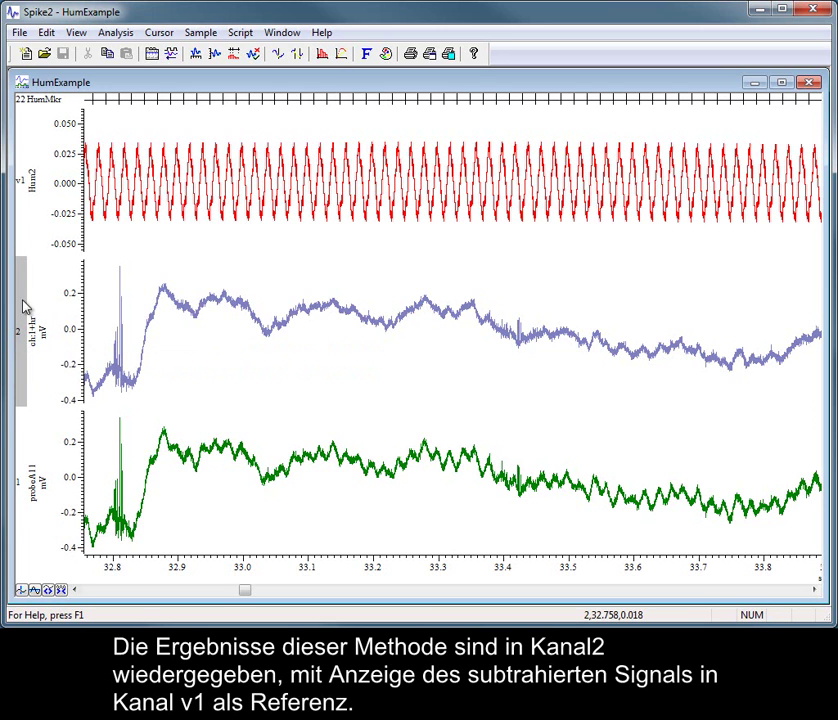
left_click(25, 190)
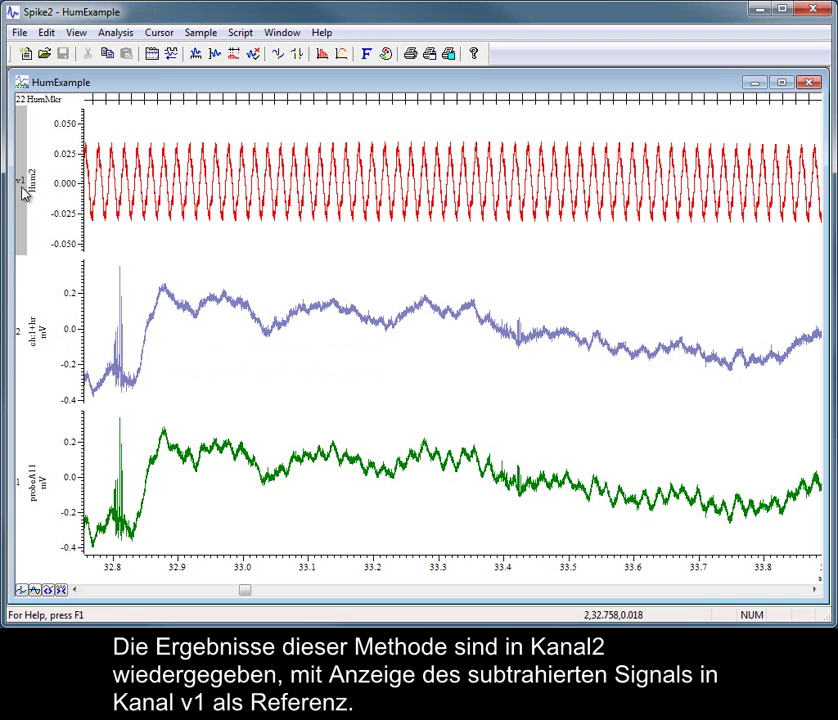
left_click(22, 337)
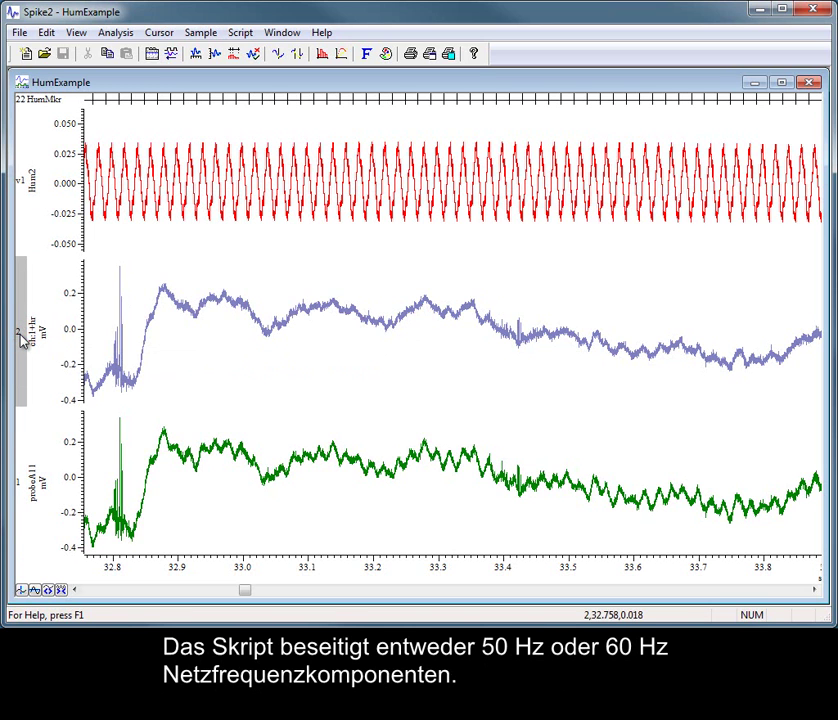
left_click(25, 190)
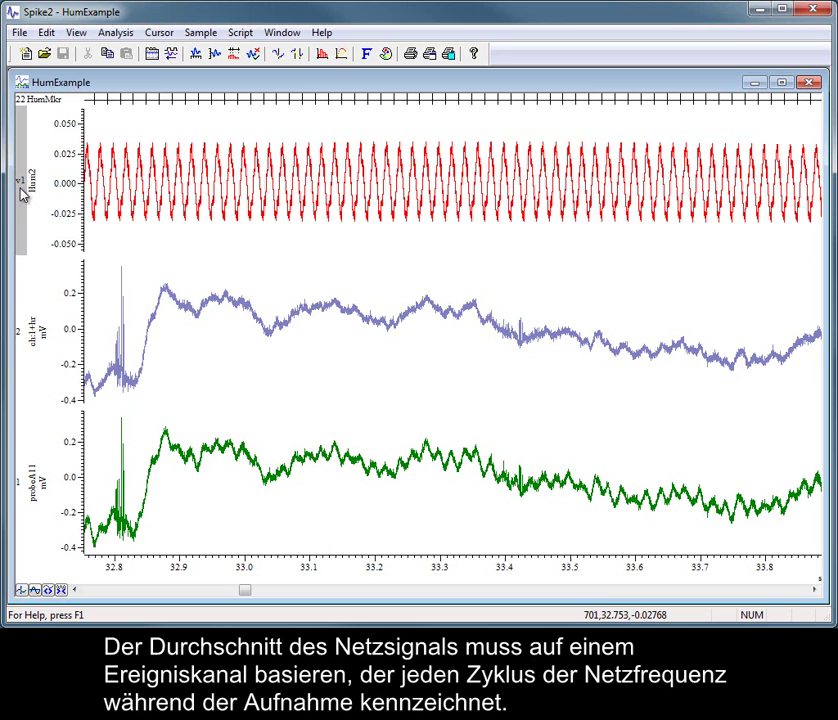
left_click(20, 100)
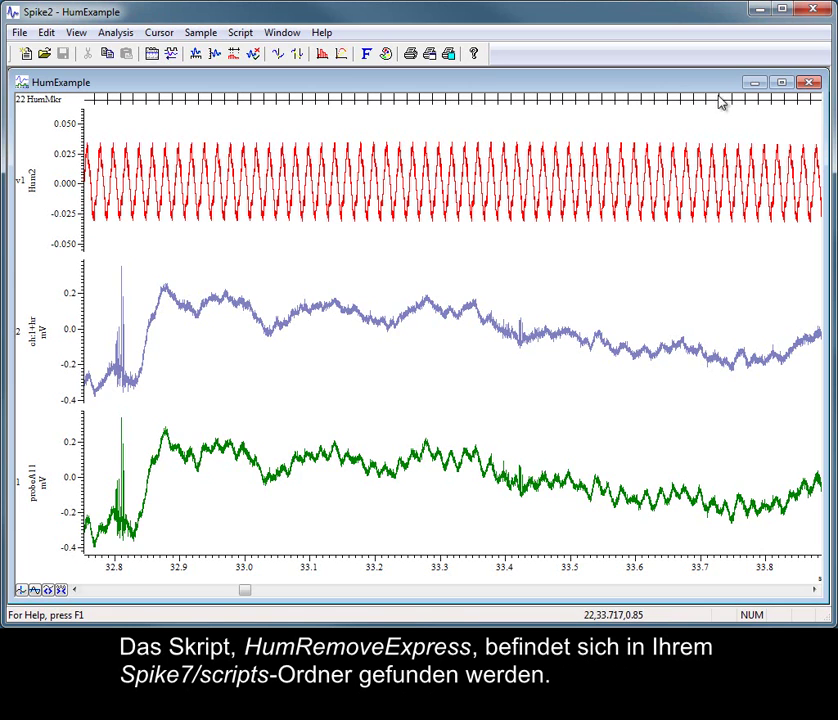
Close the HumExample file and load and run the HumRemoveExpress script.
left_click(808, 84)
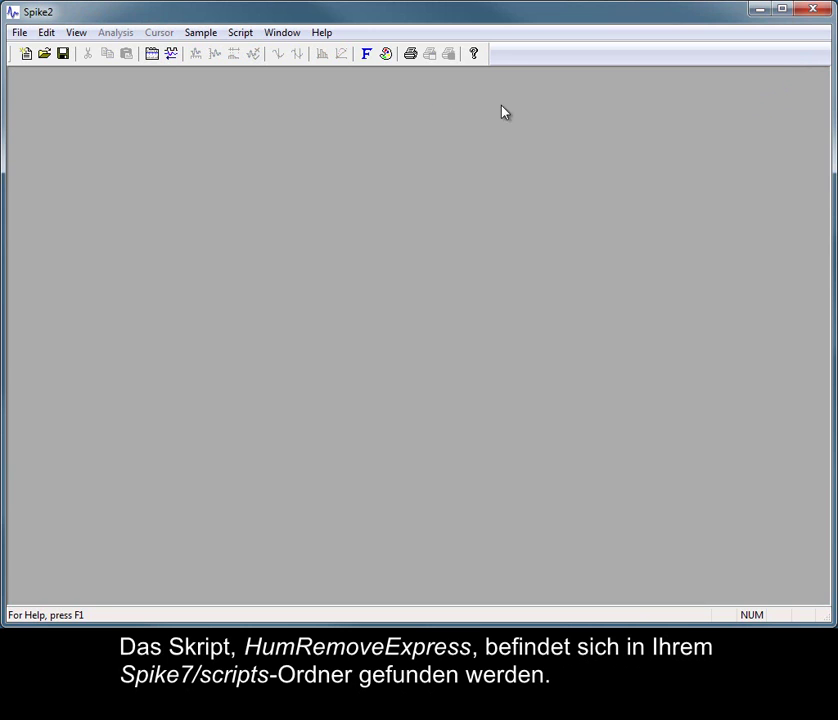
left_click(240, 33)
mouse_move(369, 74)
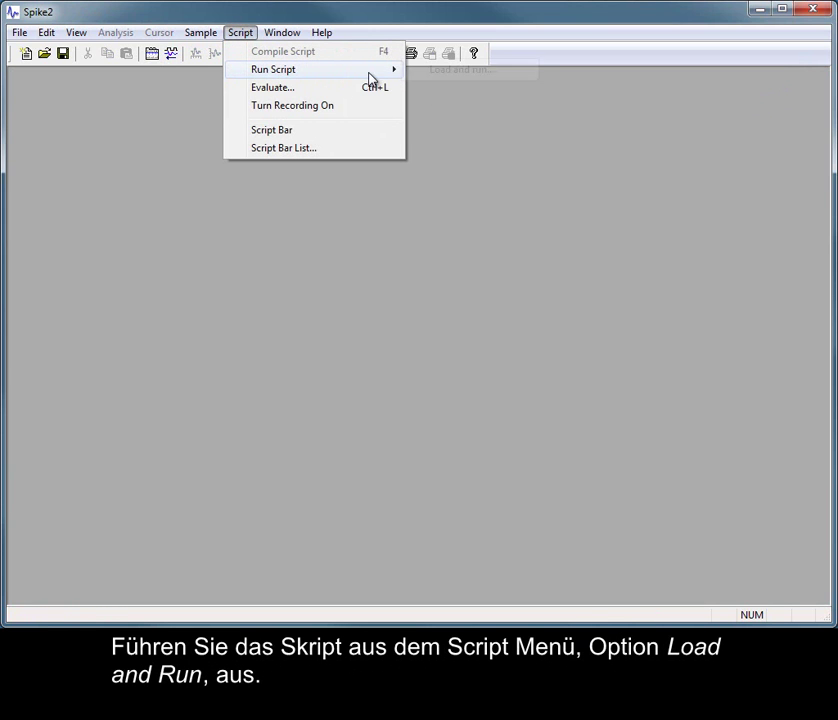
left_click(464, 72)
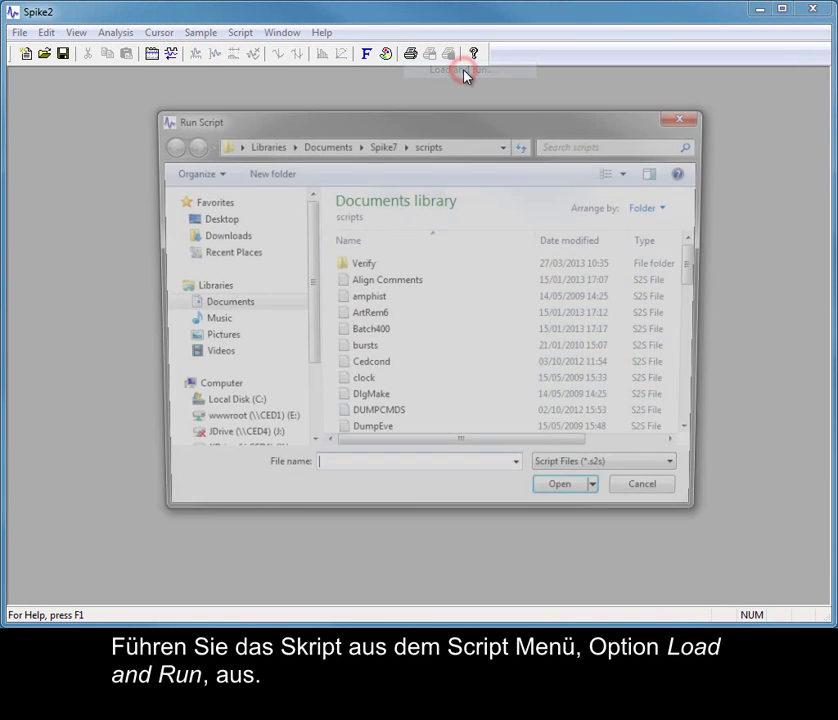
left_click_drag(701, 272, 699, 365)
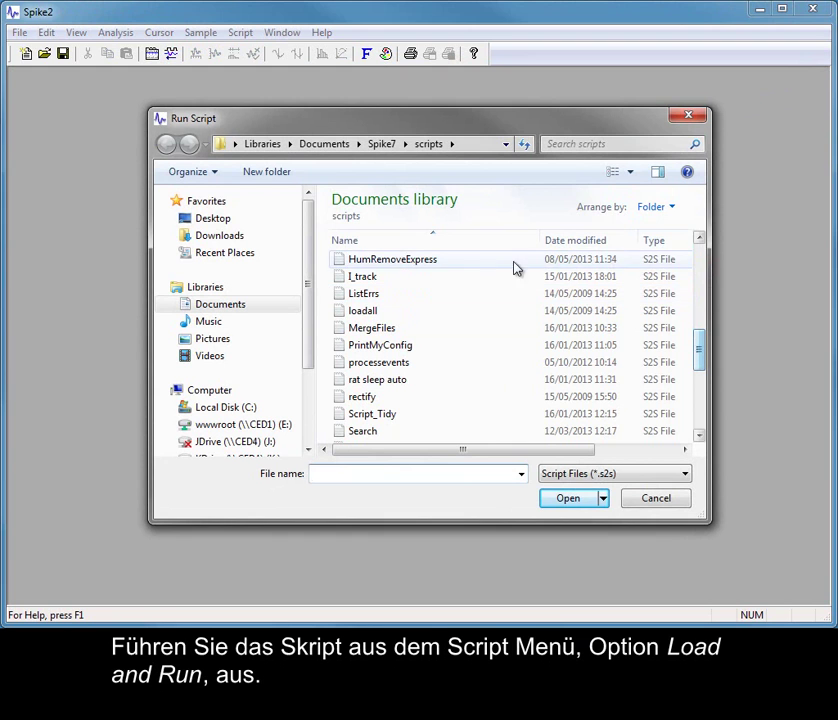
left_click(477, 261)
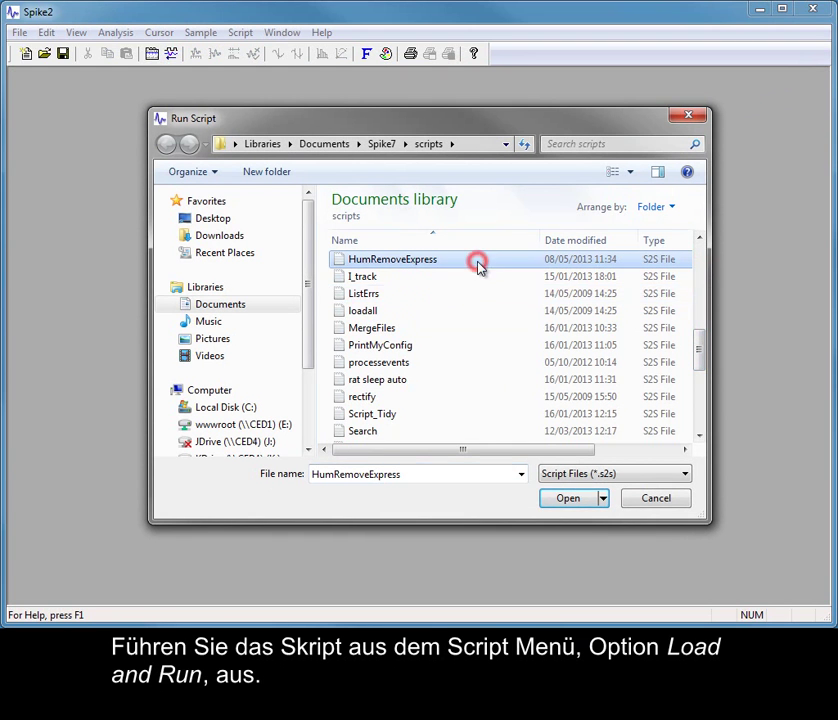
left_click(577, 504)
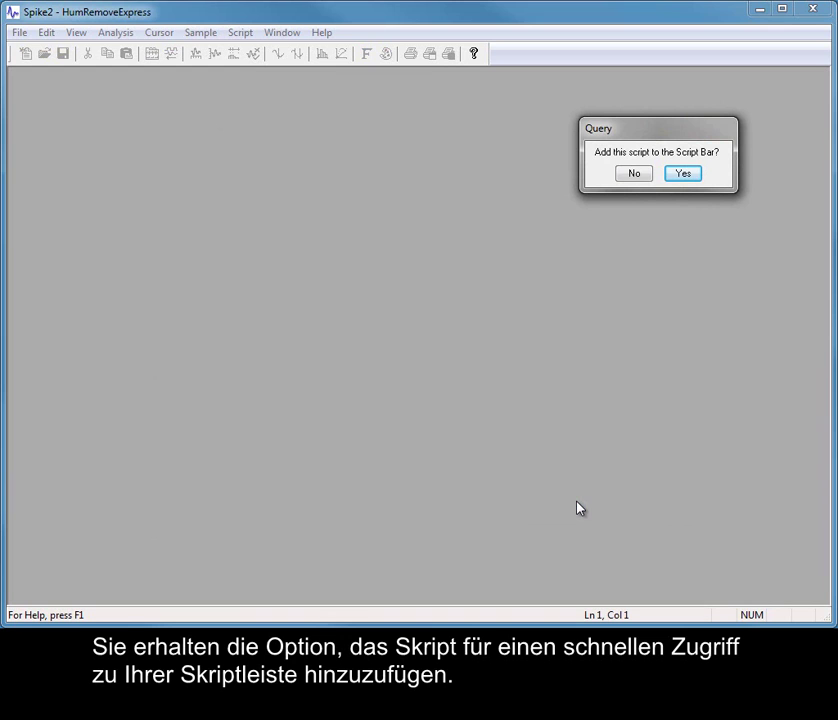
Add the script to the Script Bar and open the HumRawData recording through it.
left_click(680, 178)
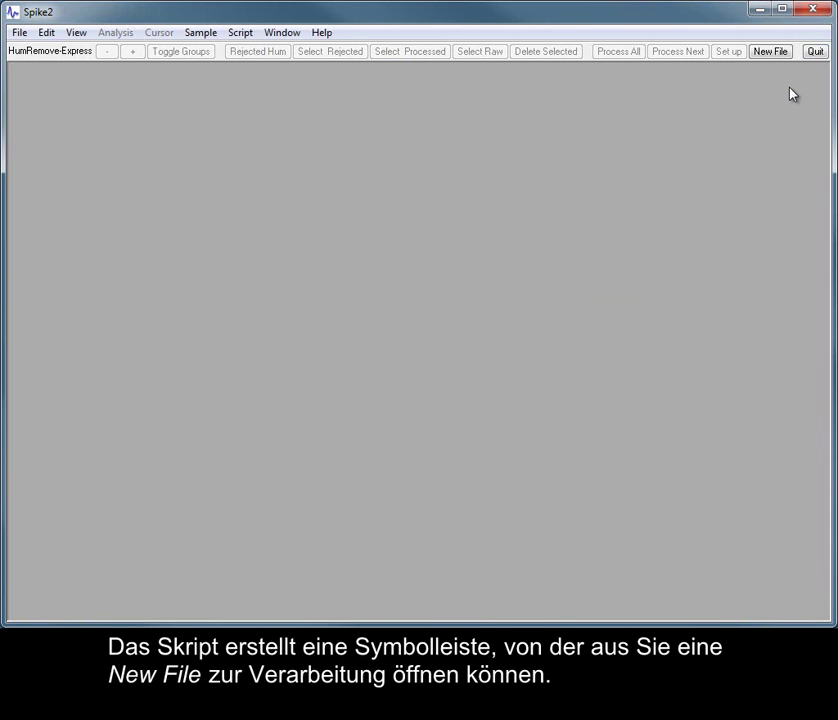
left_click(776, 54)
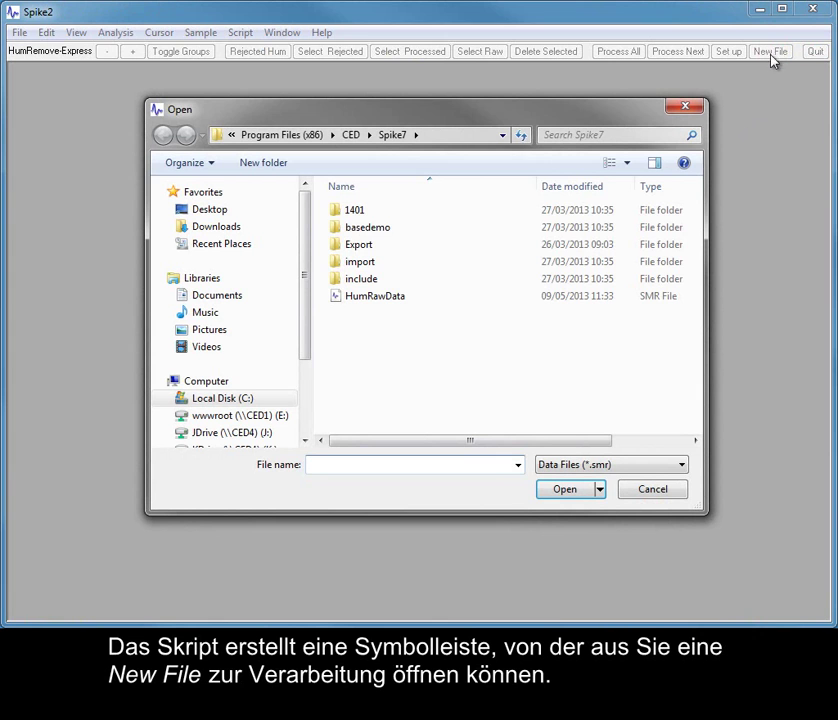
left_click(378, 297)
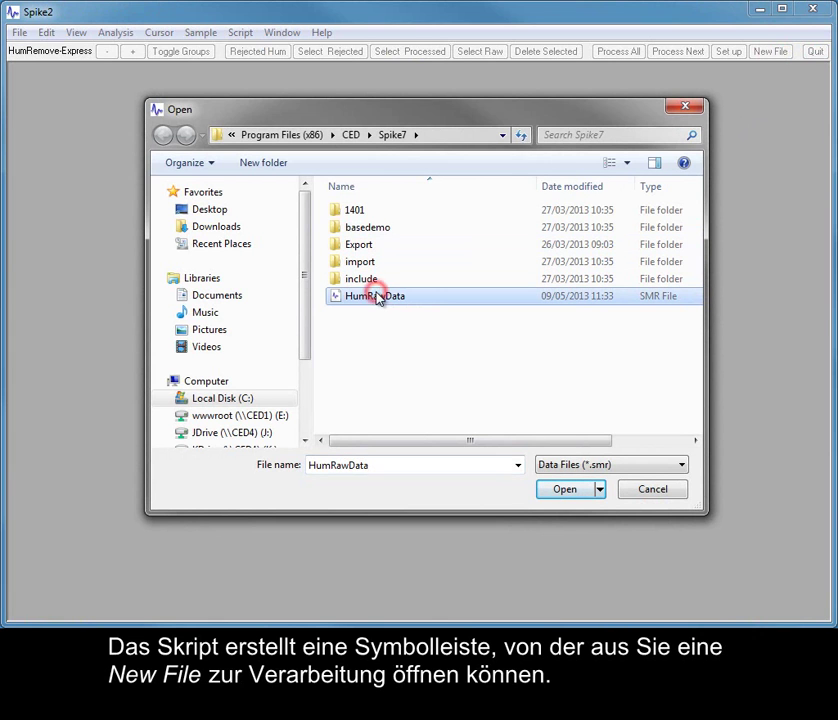
left_click(563, 490)
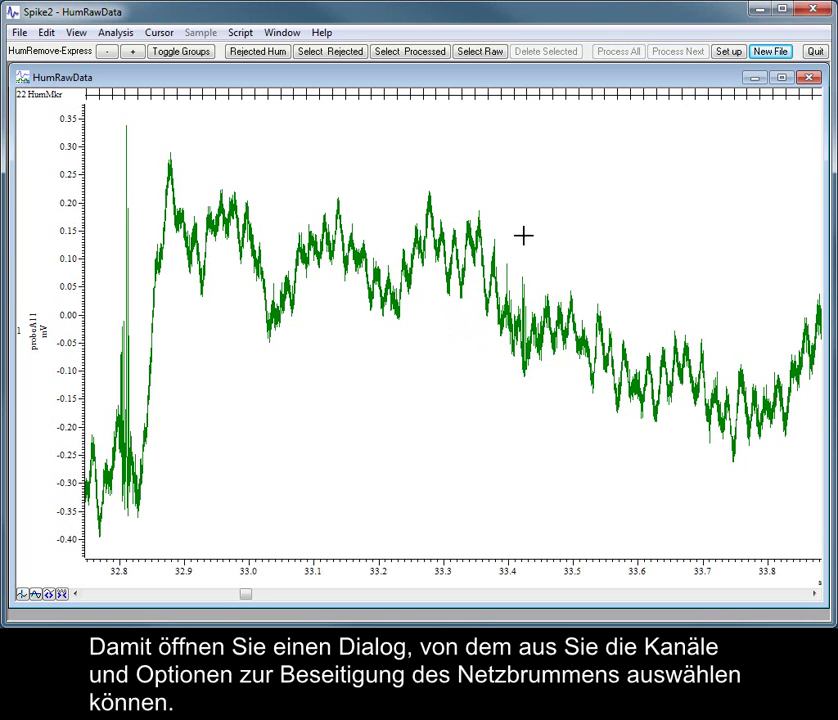
In hum cancellation setup, keep marker 22 HumMkr, channel 1 and range 0.0–149.9999704 s.
left_click(730, 52)
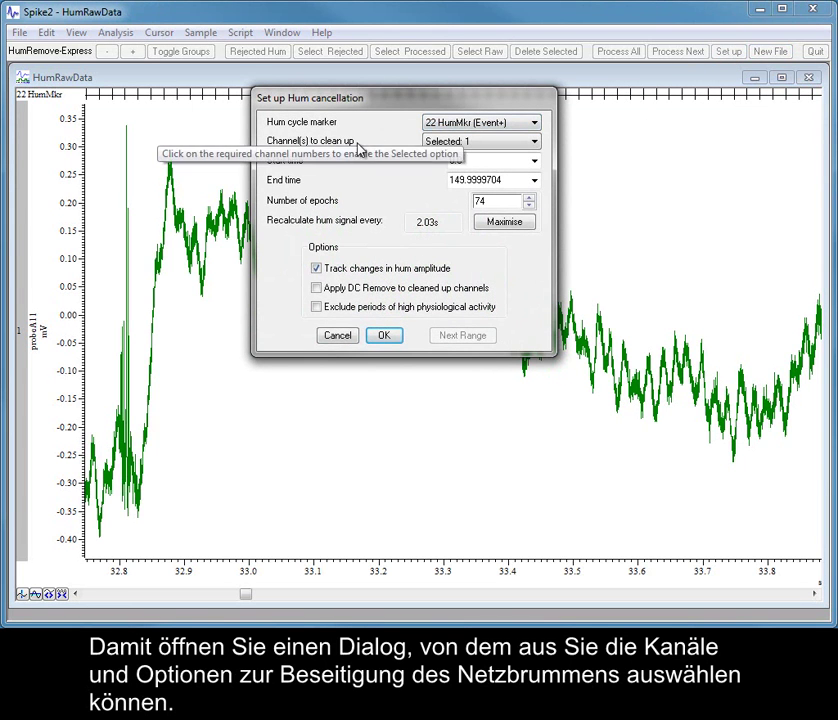
left_click(546, 143)
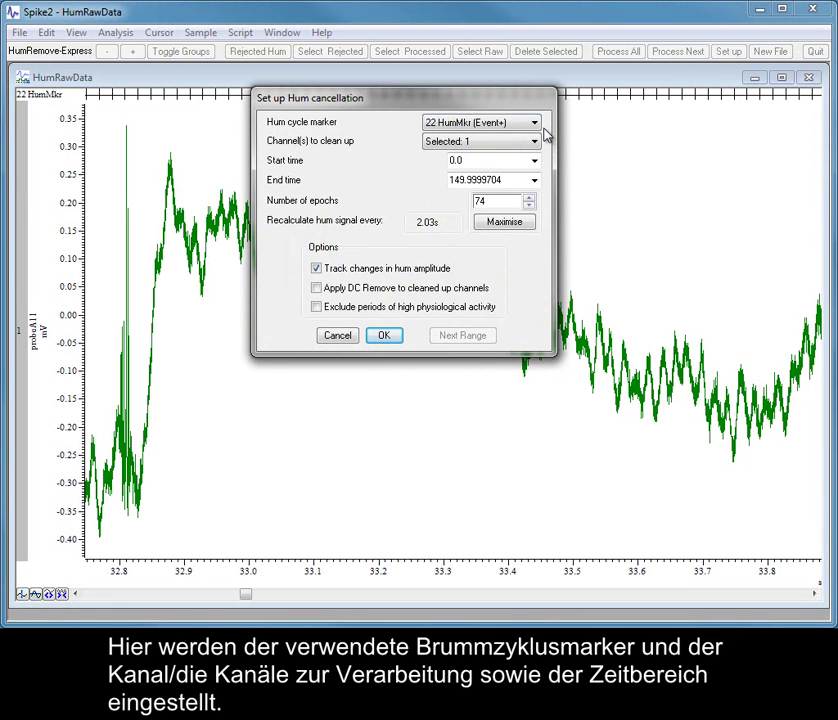
left_click(544, 125)
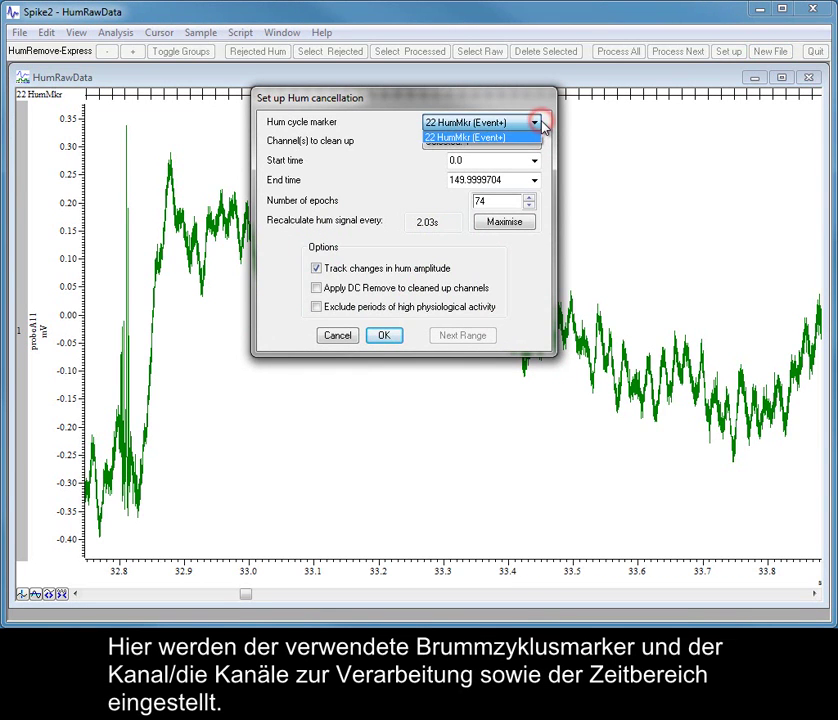
left_click(550, 142)
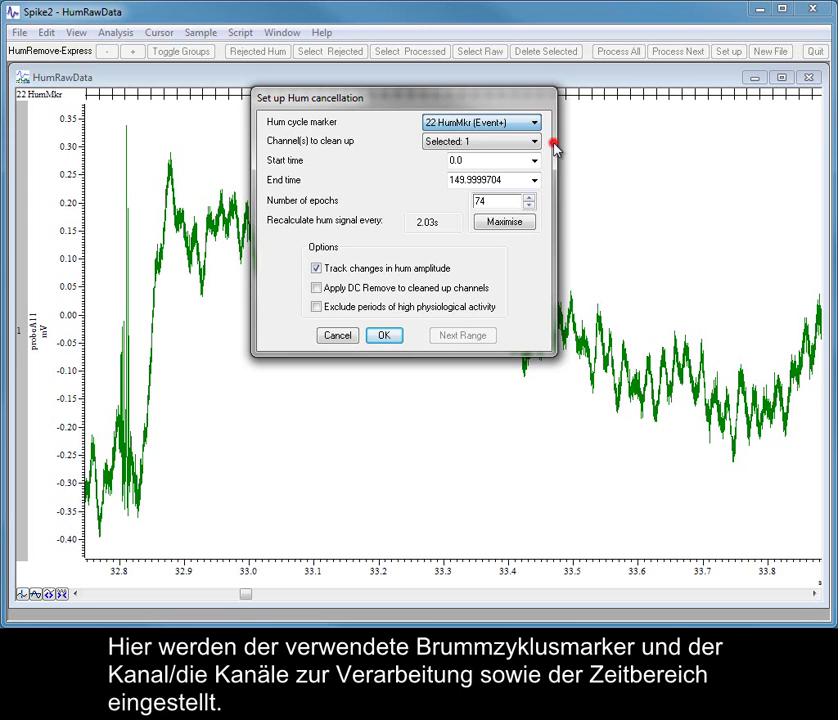
left_click(535, 142)
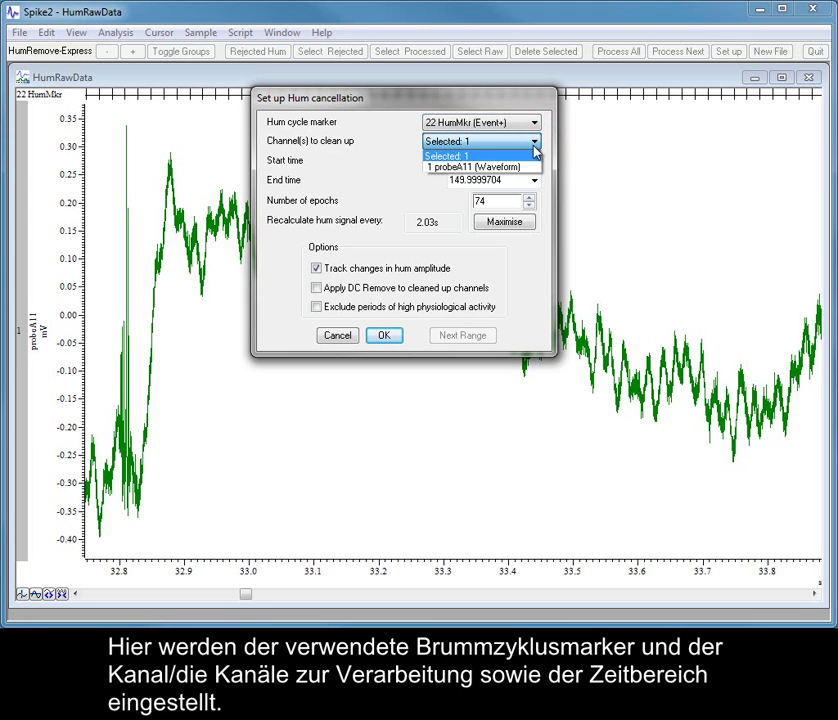
left_click(549, 167)
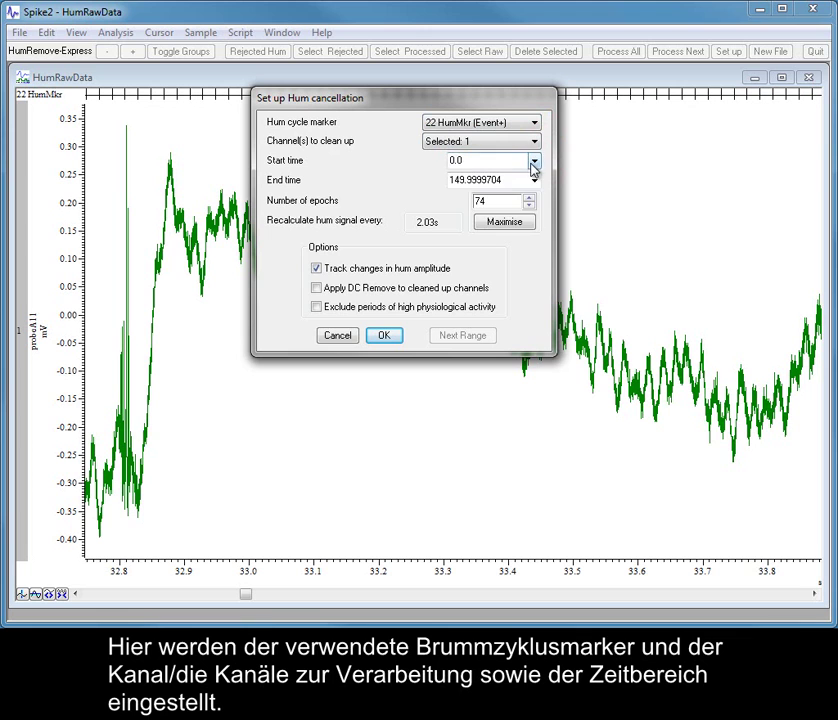
left_click(534, 161)
left_click(549, 166)
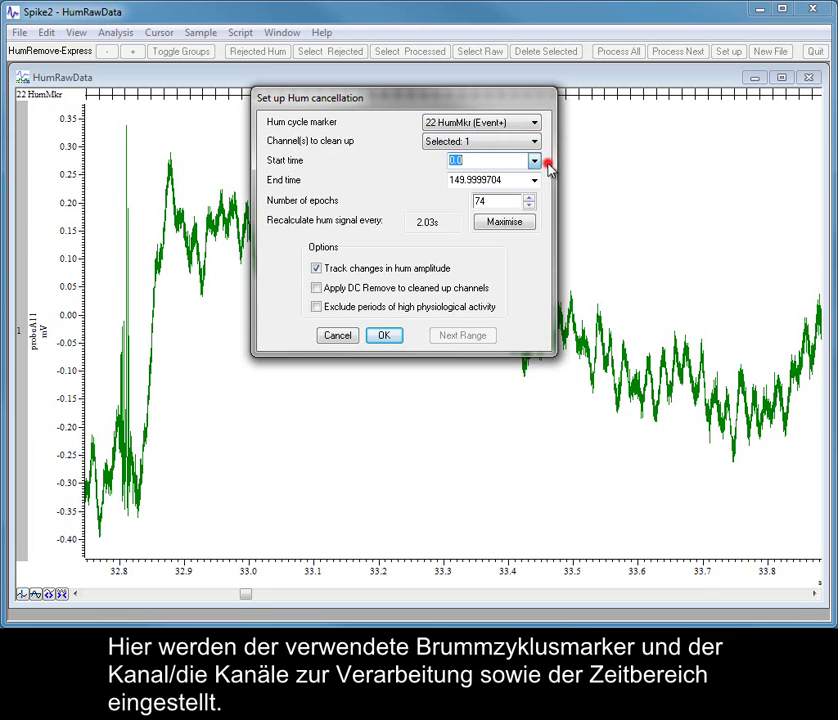
left_click(535, 181)
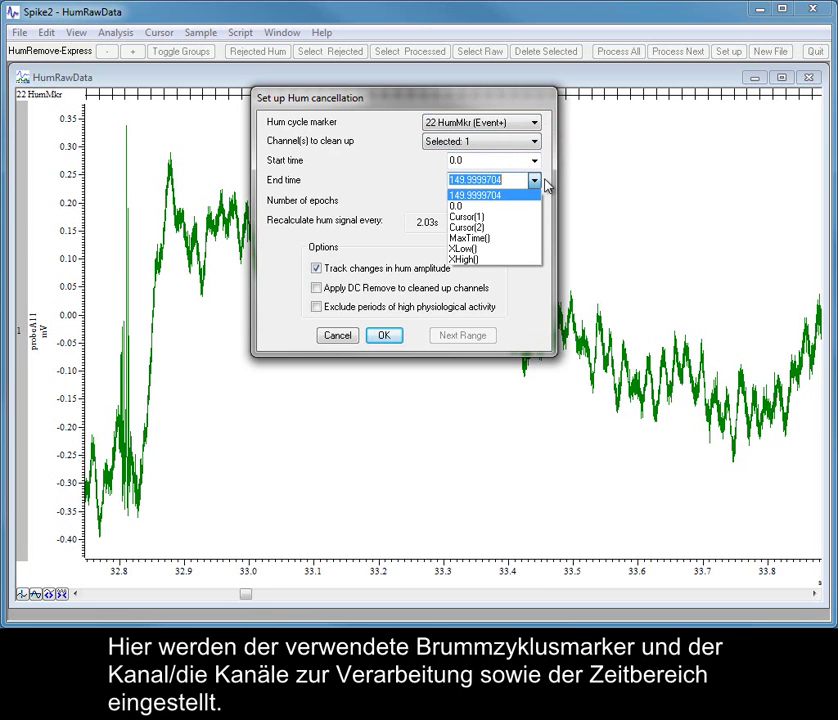
left_click(548, 186)
left_click(548, 183)
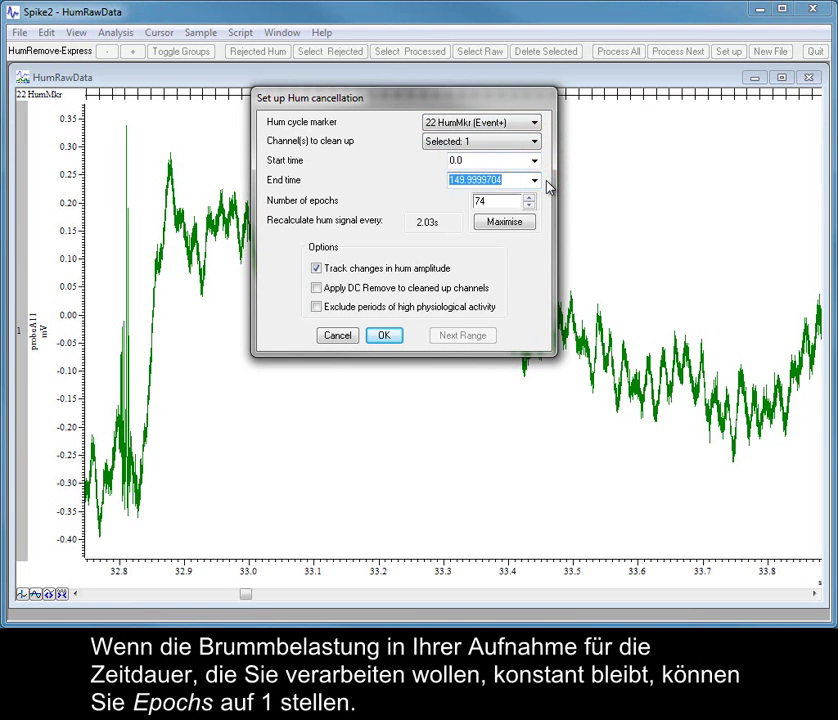
Set the epoch count to 1, then maximise it to 74 epochs of 2.03 s.
double_click(516, 204)
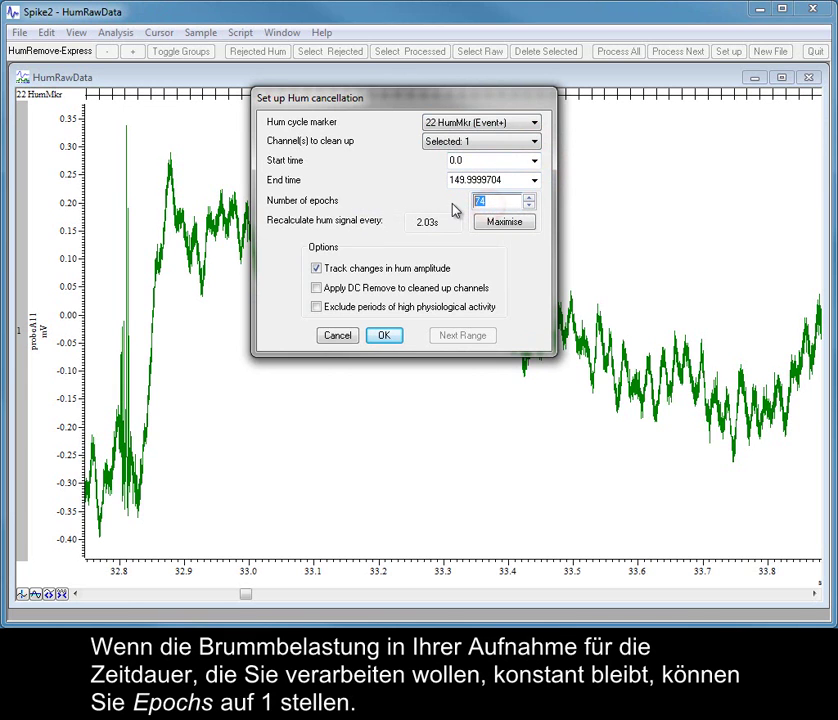
type("1")
double_click(517, 181)
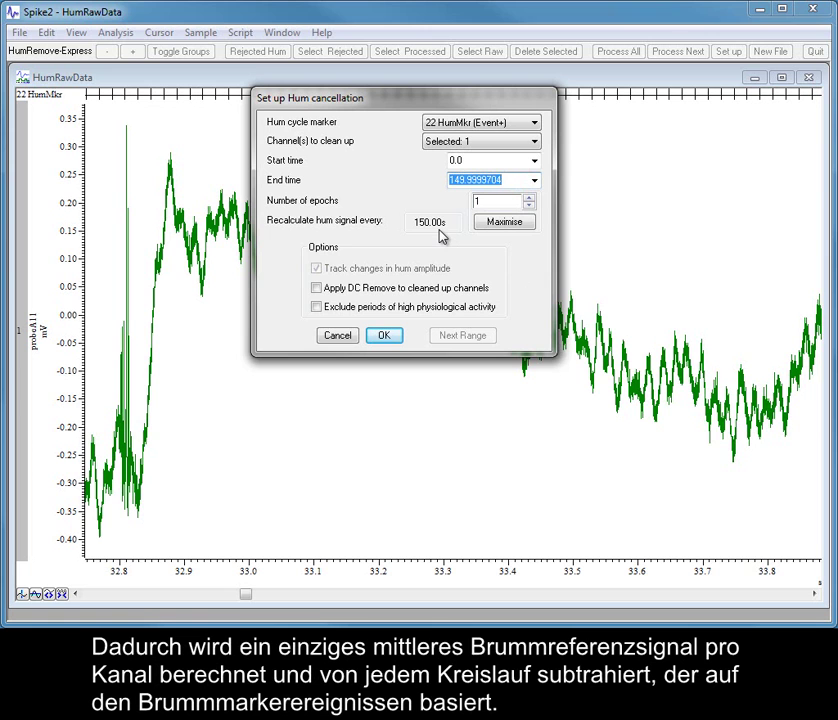
left_click(541, 222)
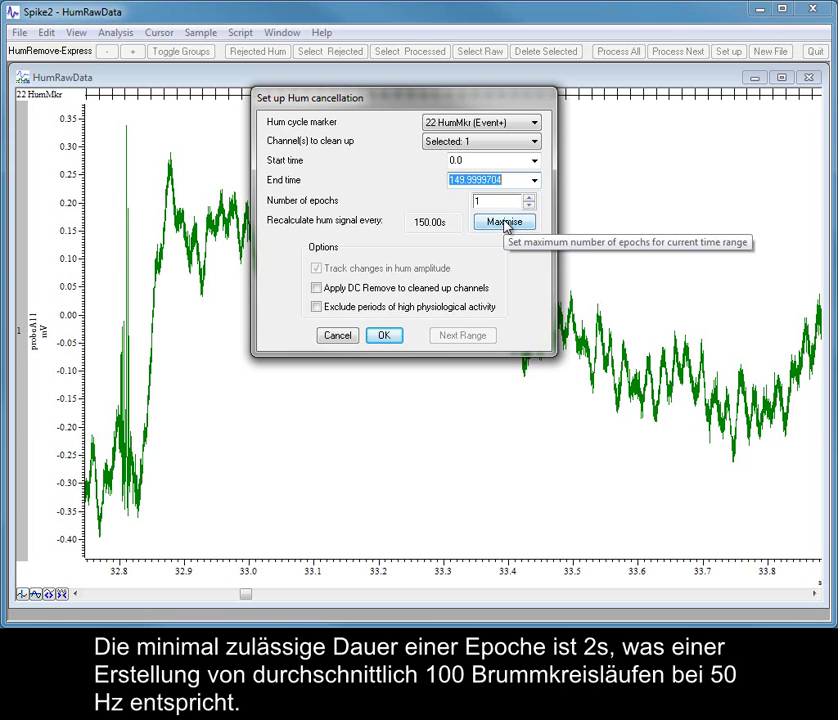
left_click(505, 222)
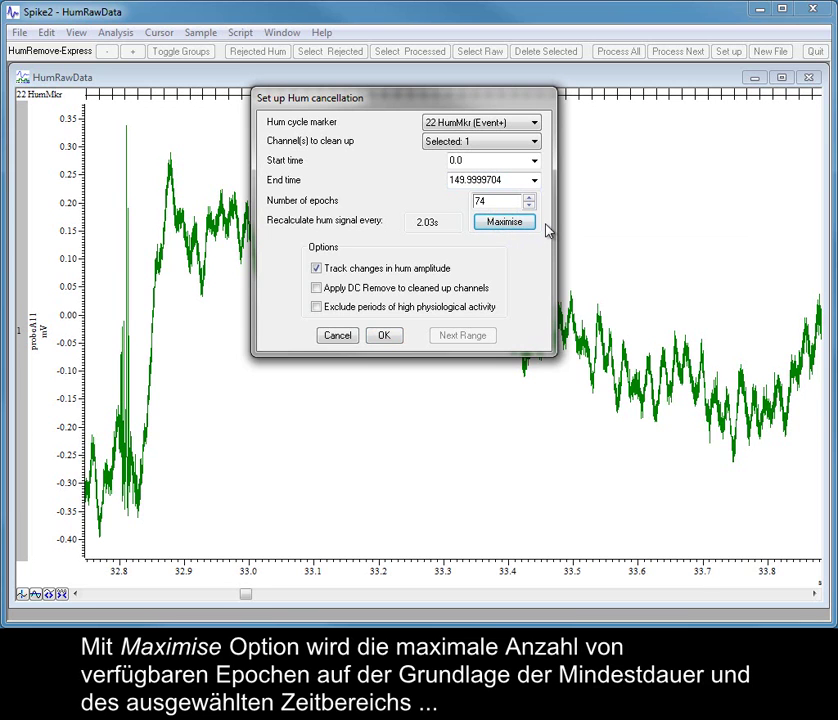
Review the Options checkboxes and accept the 74-epoch hum cancellation settings.
left_click(546, 224)
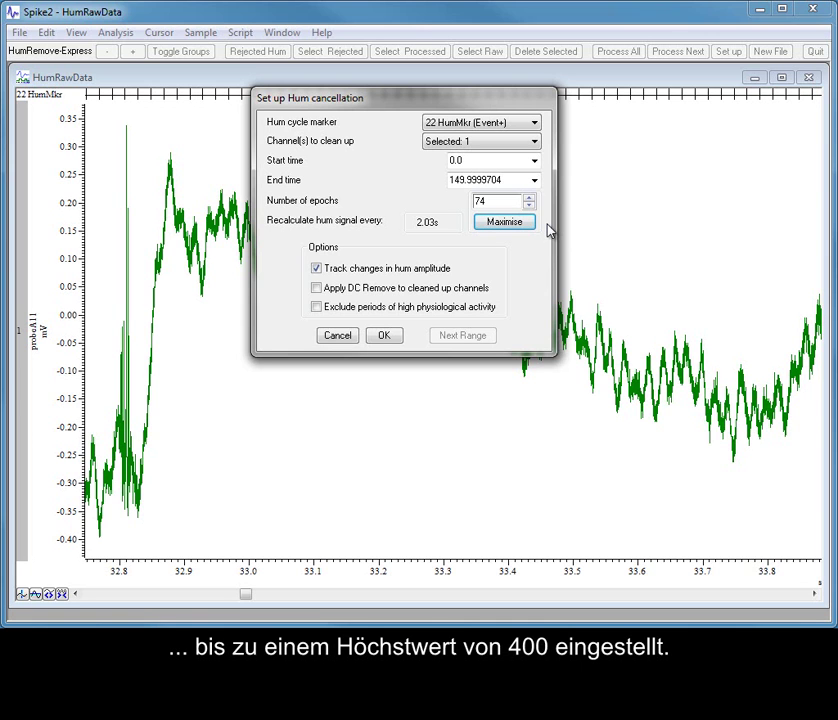
left_click(463, 273)
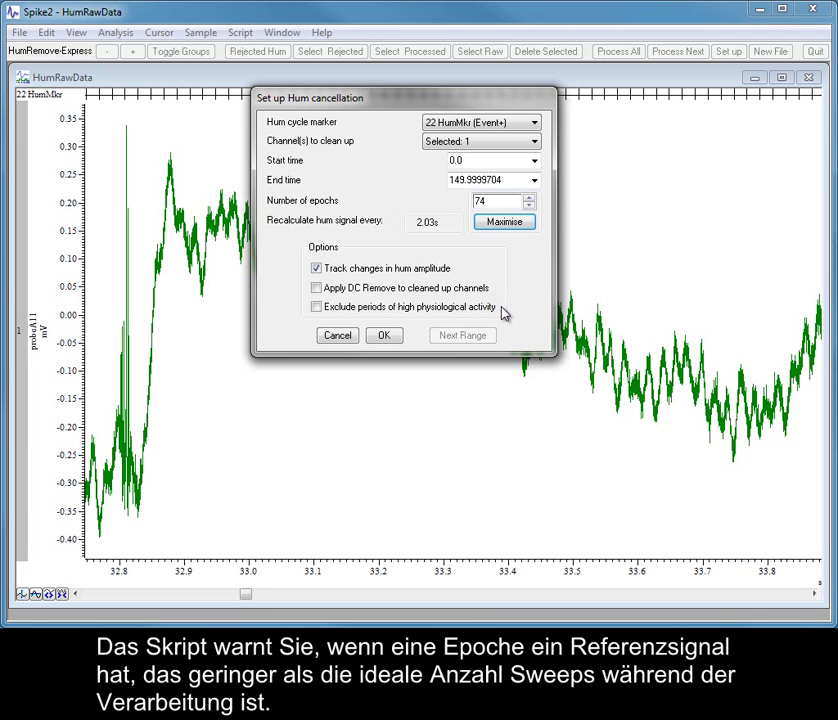
left_click(383, 337)
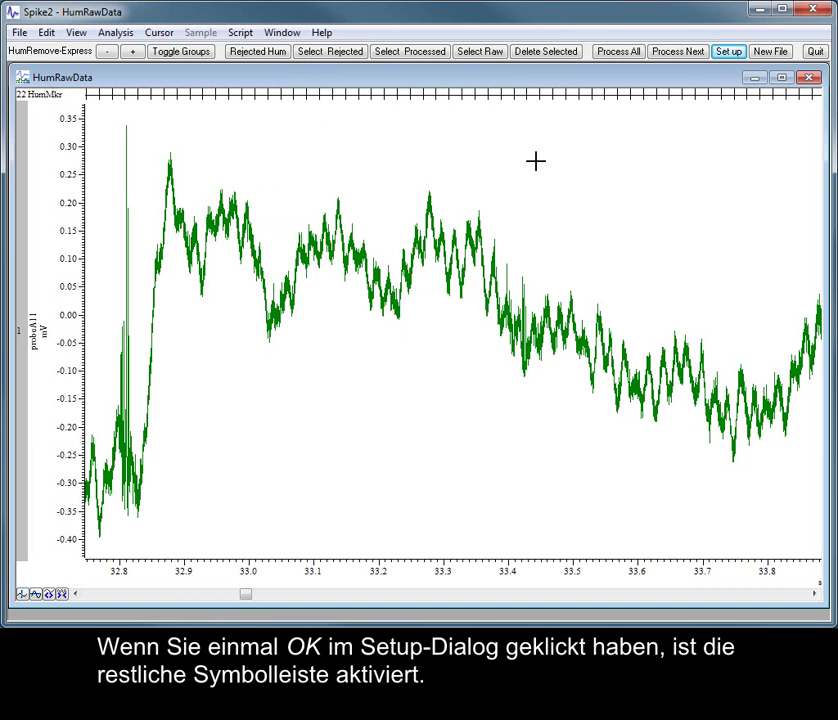
Create hum-cleaned channel 2 from probeA11 and bring up the Show rejected hum dialog.
left_click(673, 55)
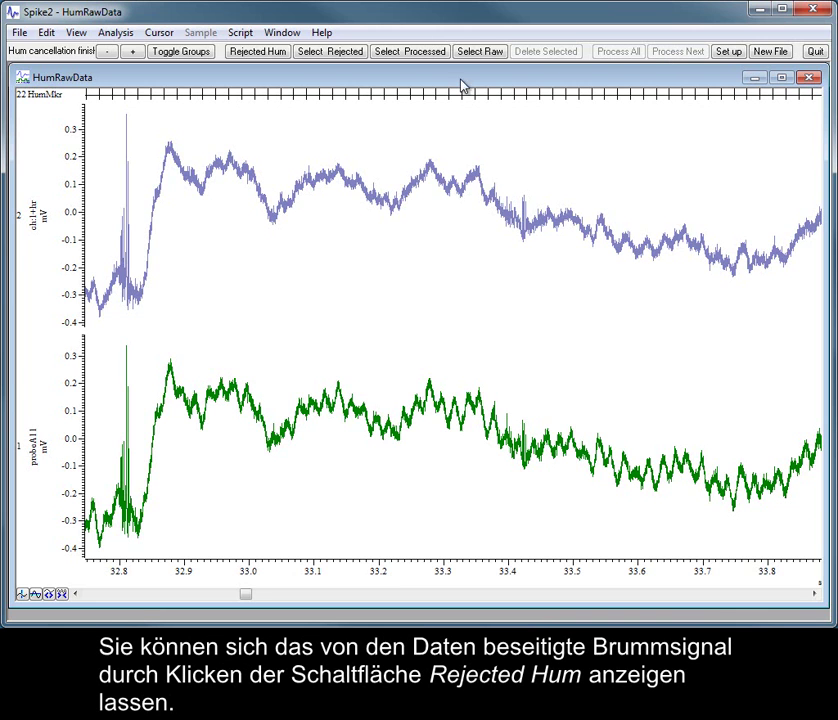
left_click(258, 54)
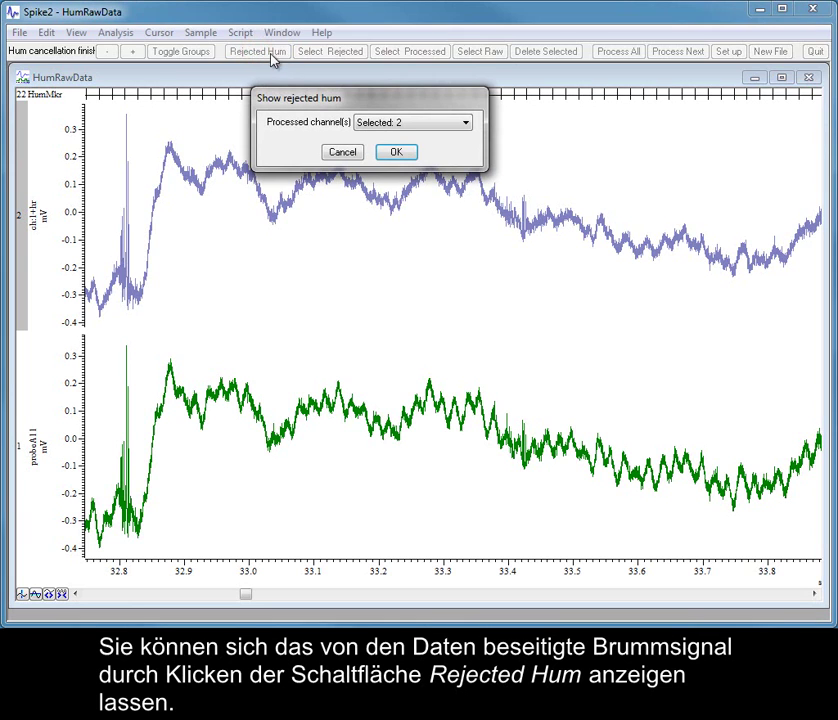
Show channel 2's rejected hum as red Hum2, then select the rejected, processed and raw channels.
left_click(397, 151)
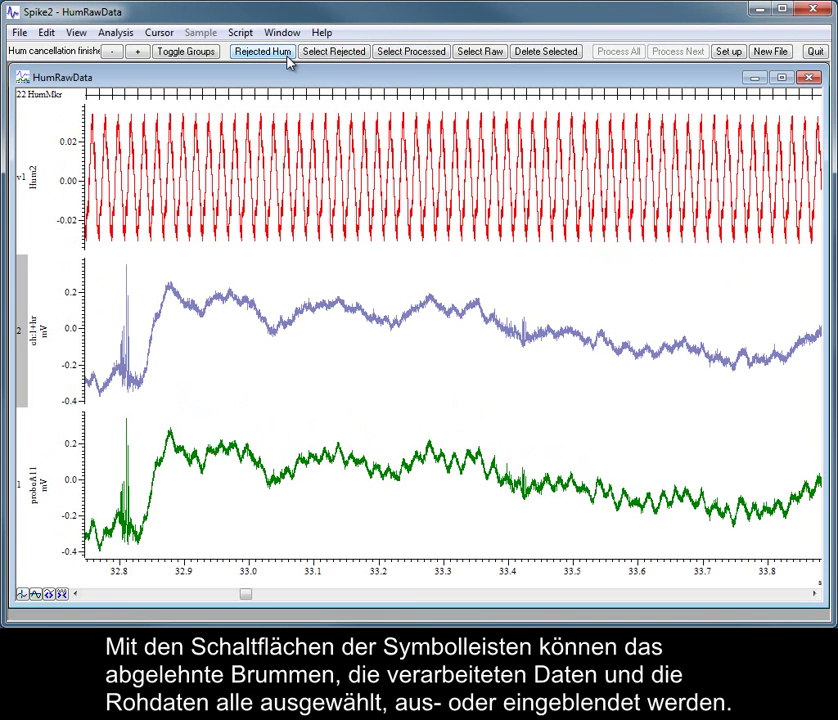
left_click(337, 52)
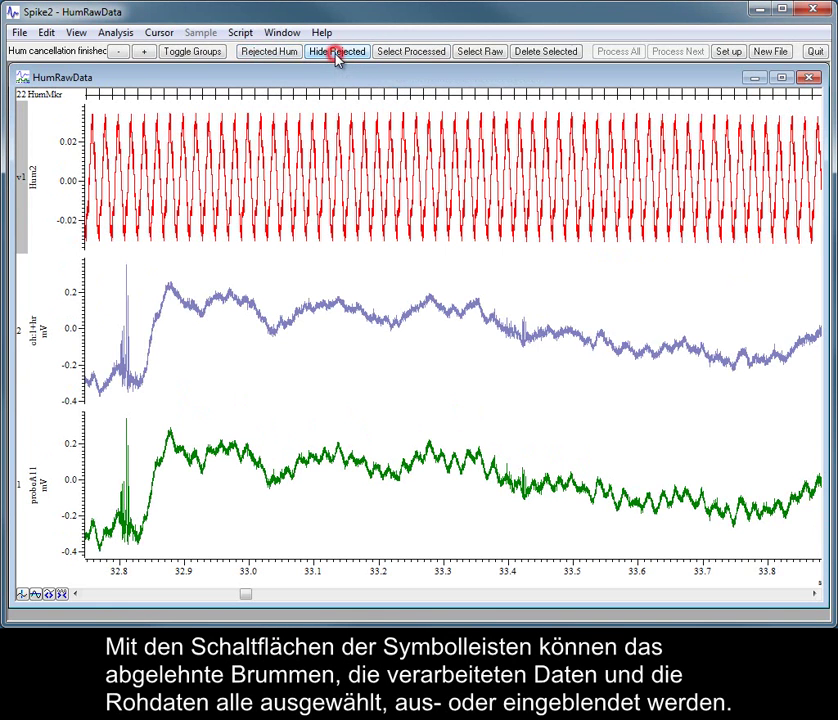
left_click(415, 55)
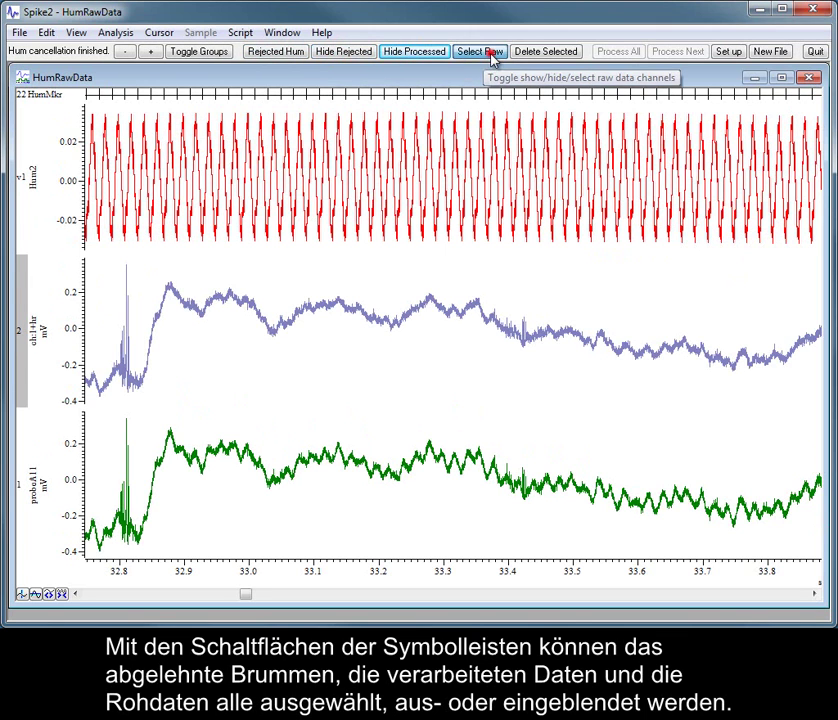
left_click(489, 55)
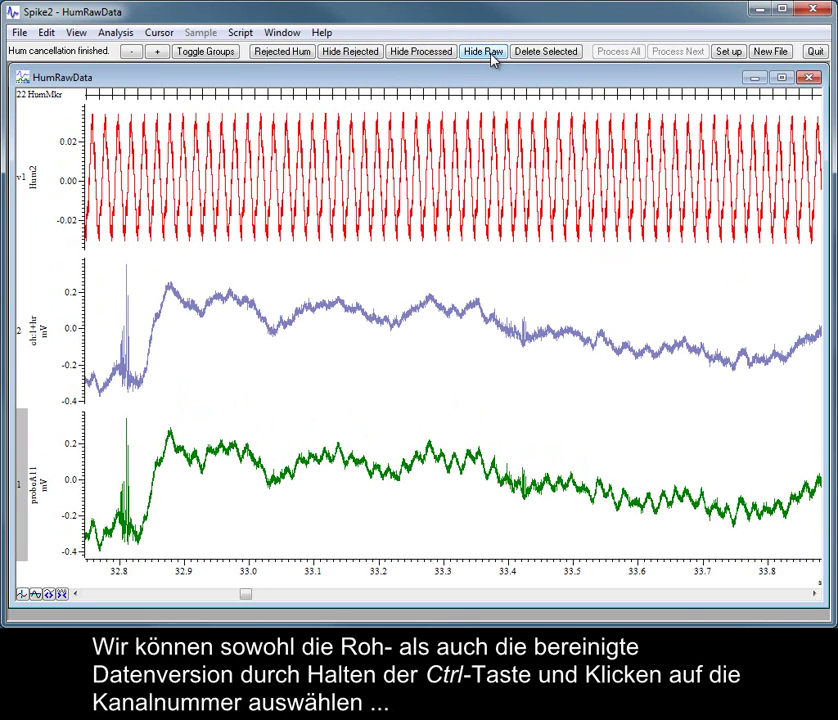
Compute a Power13 power spectrum of raw channel 1 and cleaned channel 2 over 0–150 s.
left_click(25, 336, "ctrl")
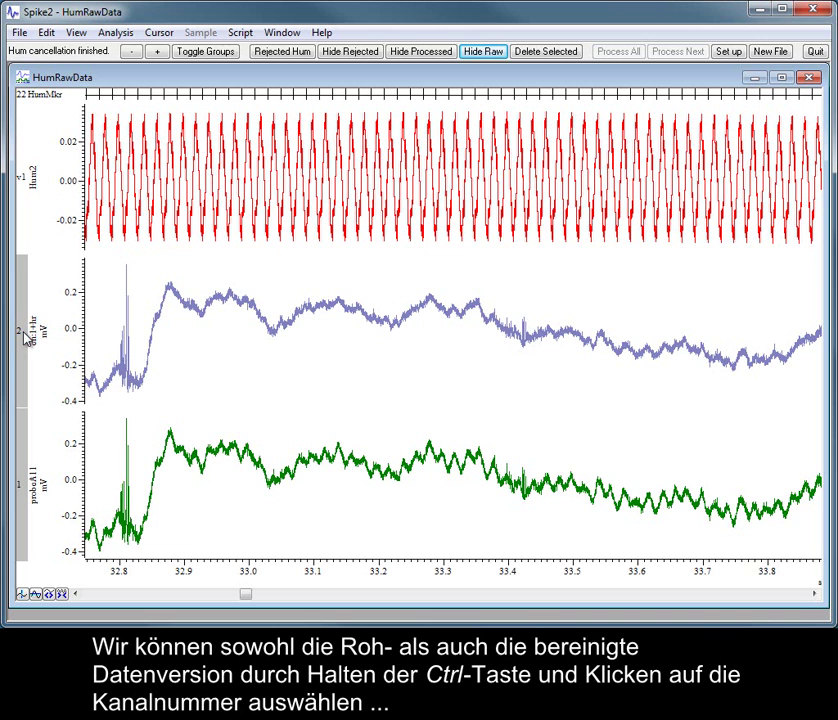
left_click(124, 36)
mouse_move(150, 87)
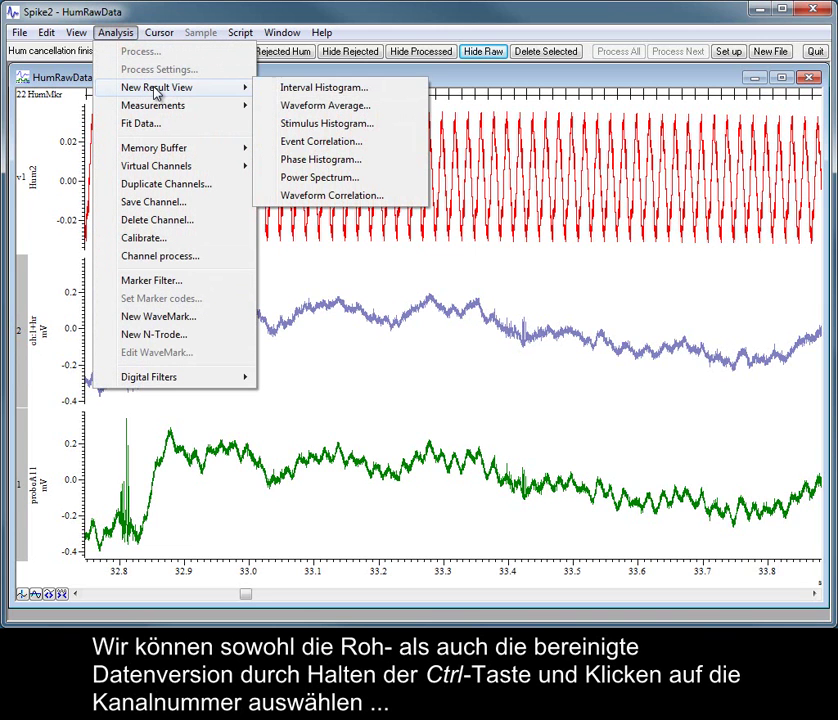
left_click(318, 178)
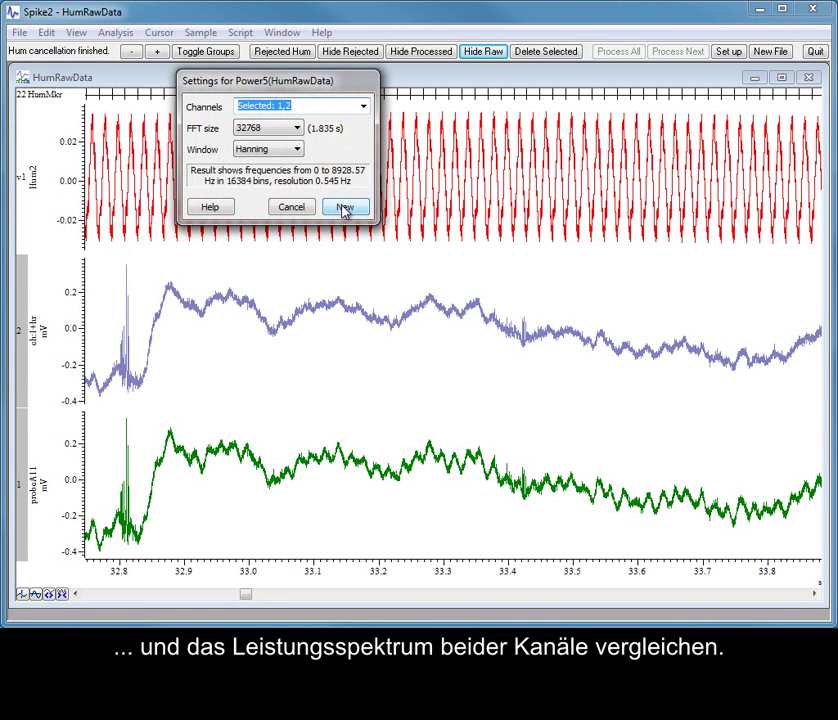
left_click(344, 208)
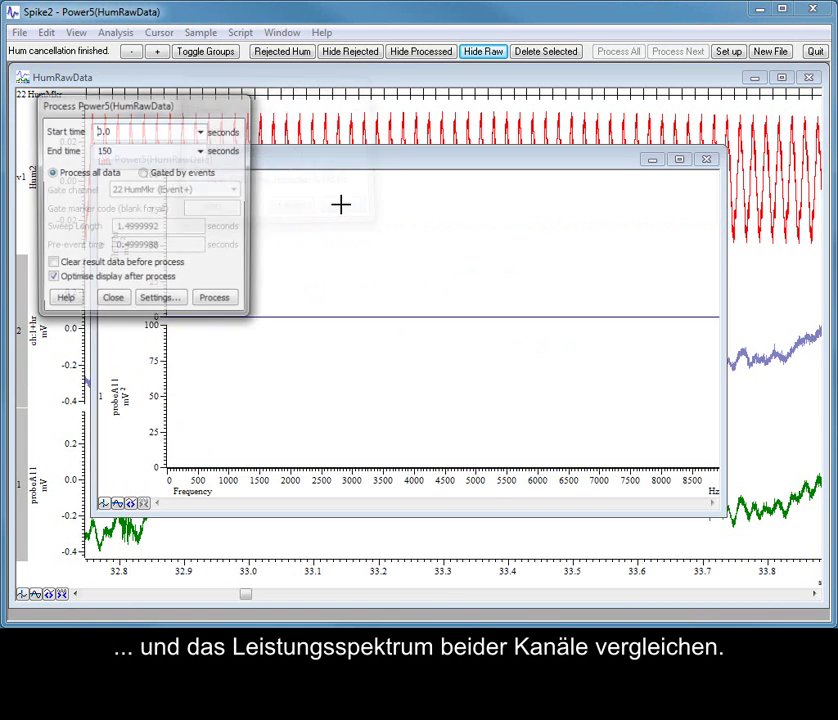
left_click(219, 302)
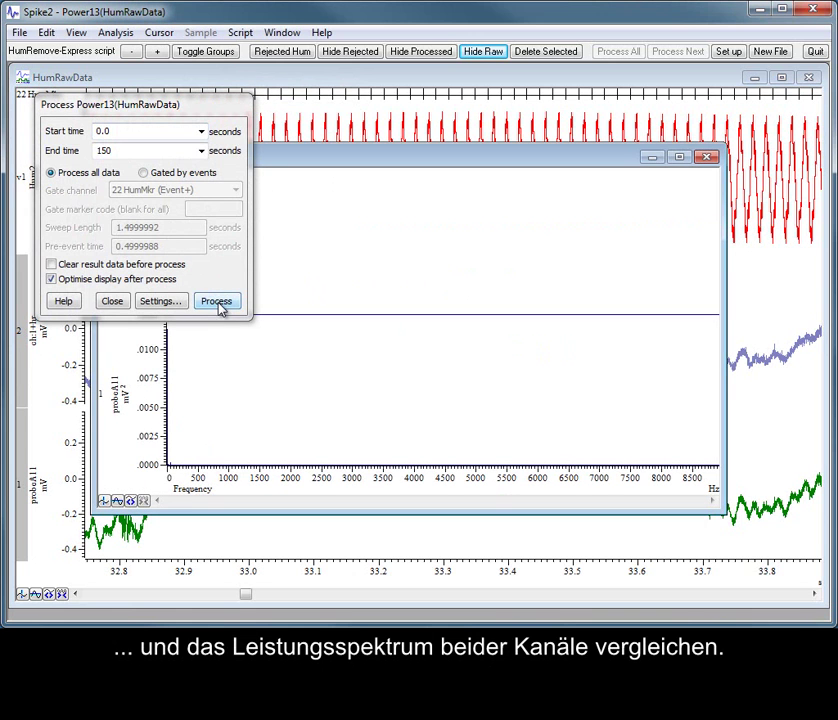
left_click(112, 301)
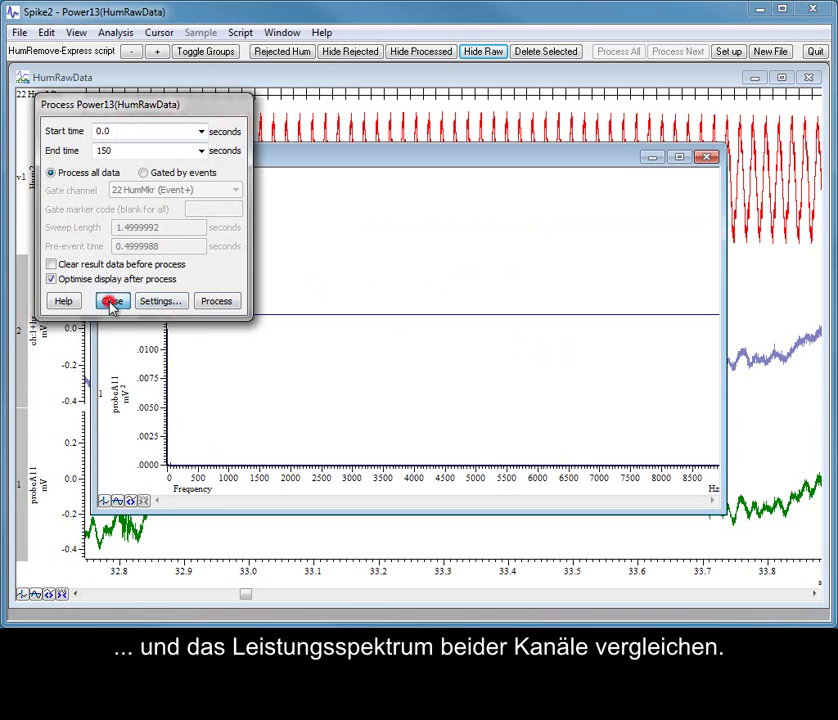
double_click(152, 355)
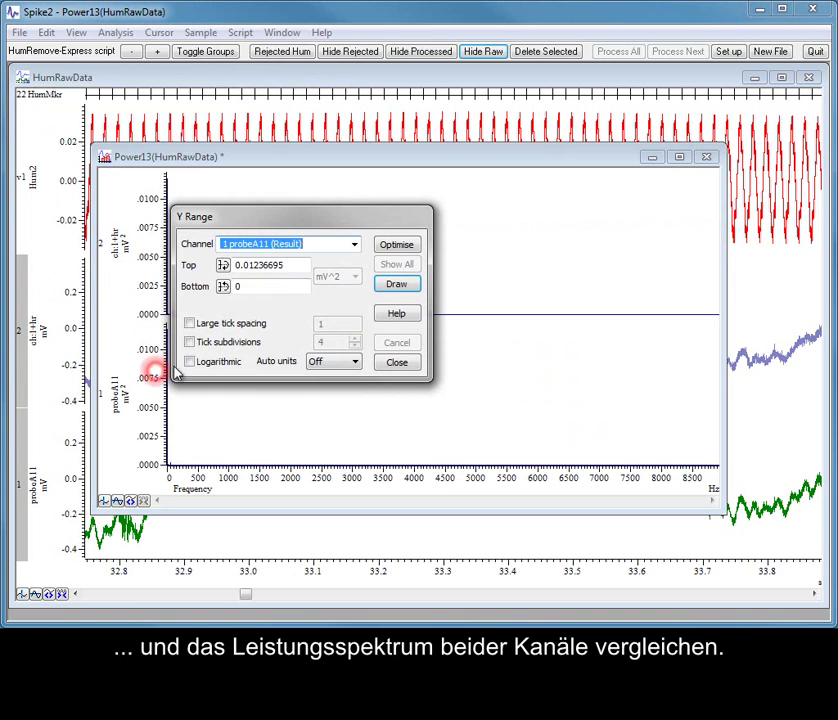
Give both the lower and upper spectra optimised logarithmic y-axis scales.
left_click(205, 362)
left_click(395, 246)
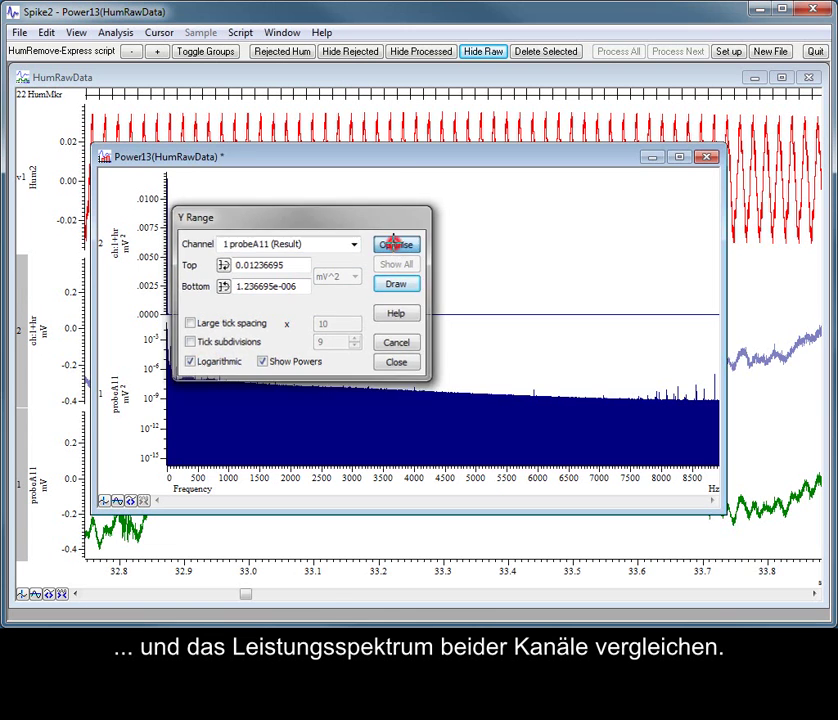
double_click(145, 231)
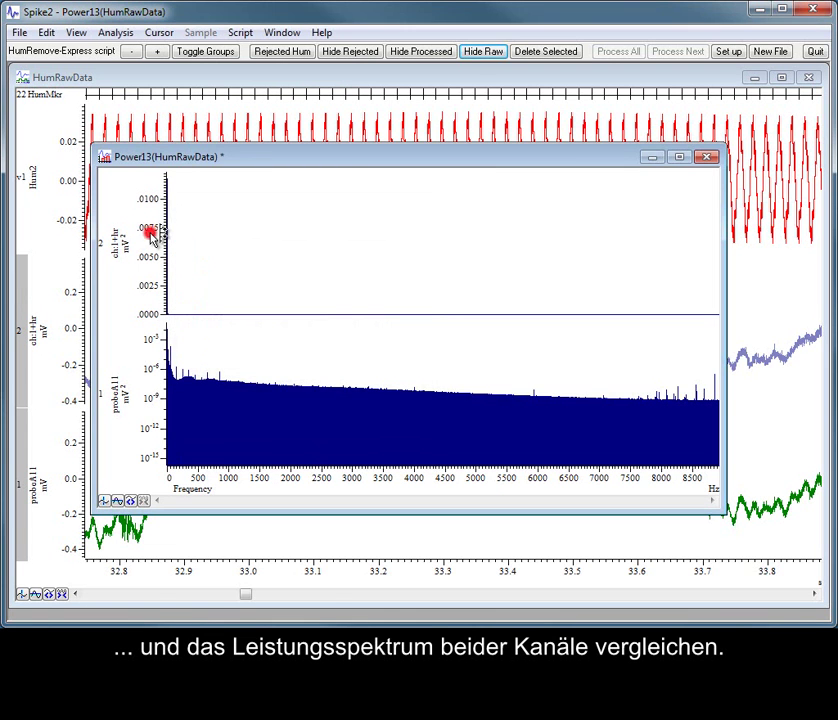
left_click(230, 364)
left_click(396, 246)
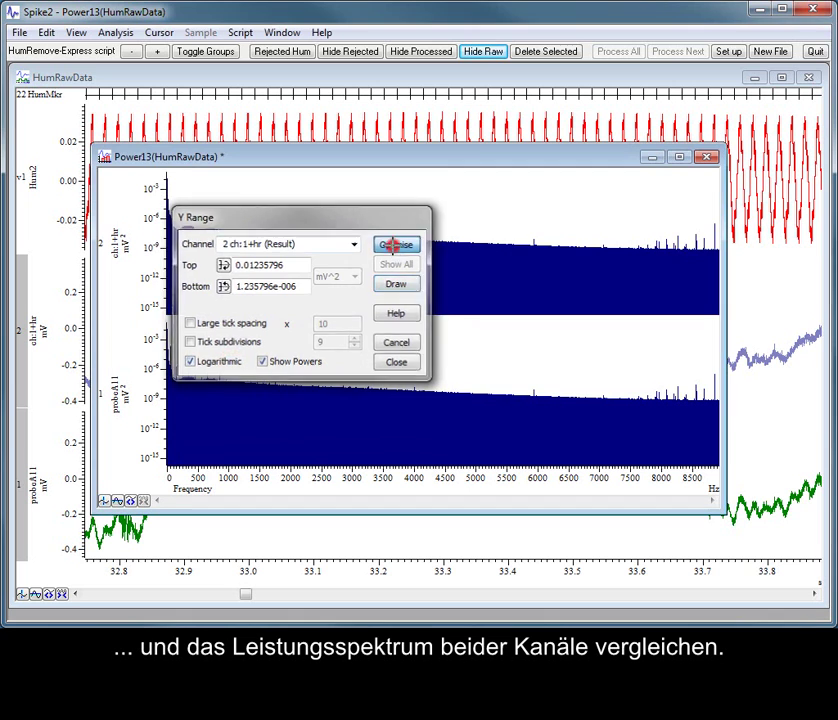
Zoom the spectra to roughly 0–800 Hz, then close the Power13 window.
left_click_drag(168, 338, 254, 385)
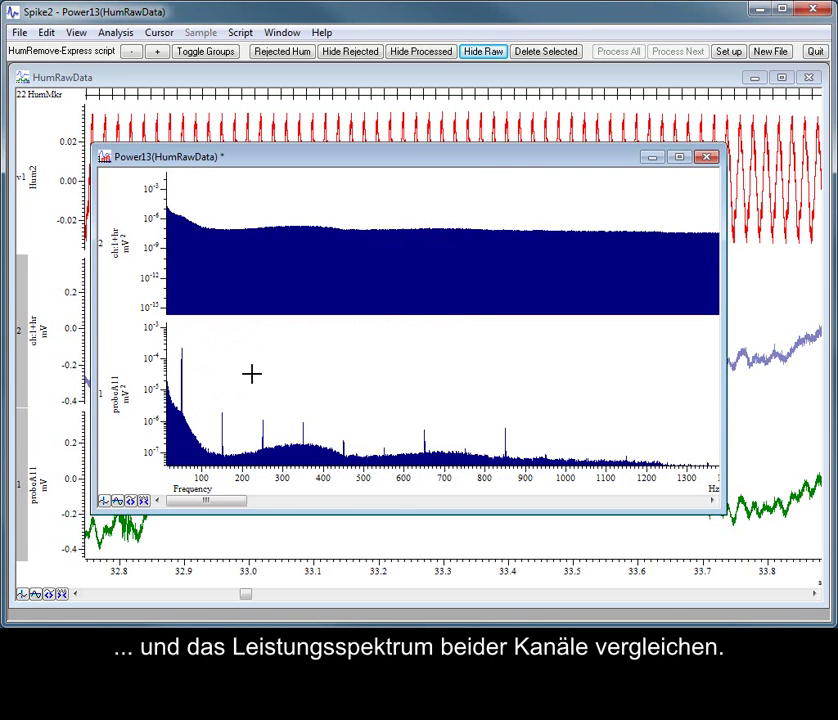
left_click_drag(169, 190, 484, 247)
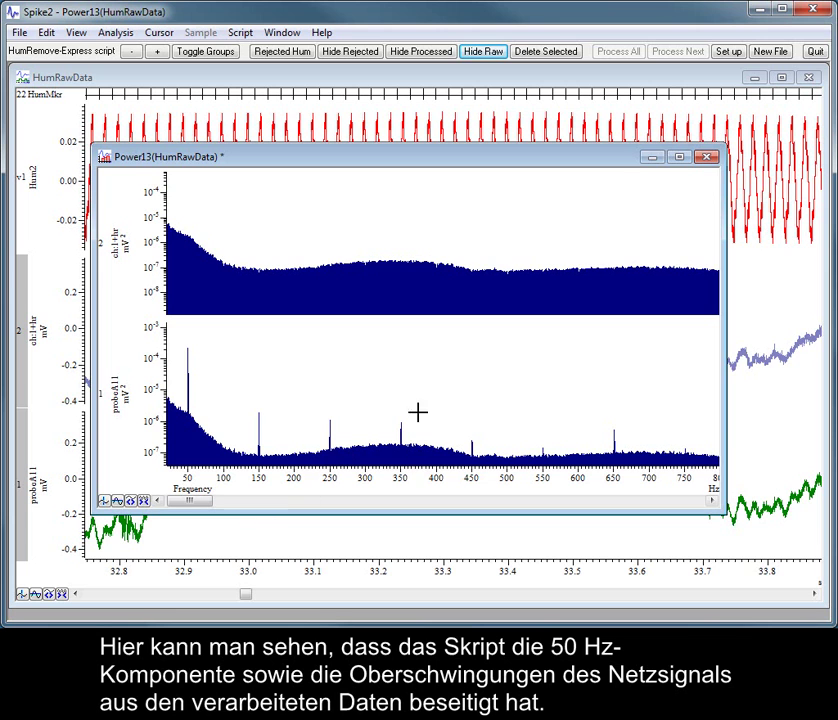
left_click(713, 159)
Discard Power13 unsaved and overlay the cleaned and raw probeA11 traces with no offset between them.
left_click(445, 362)
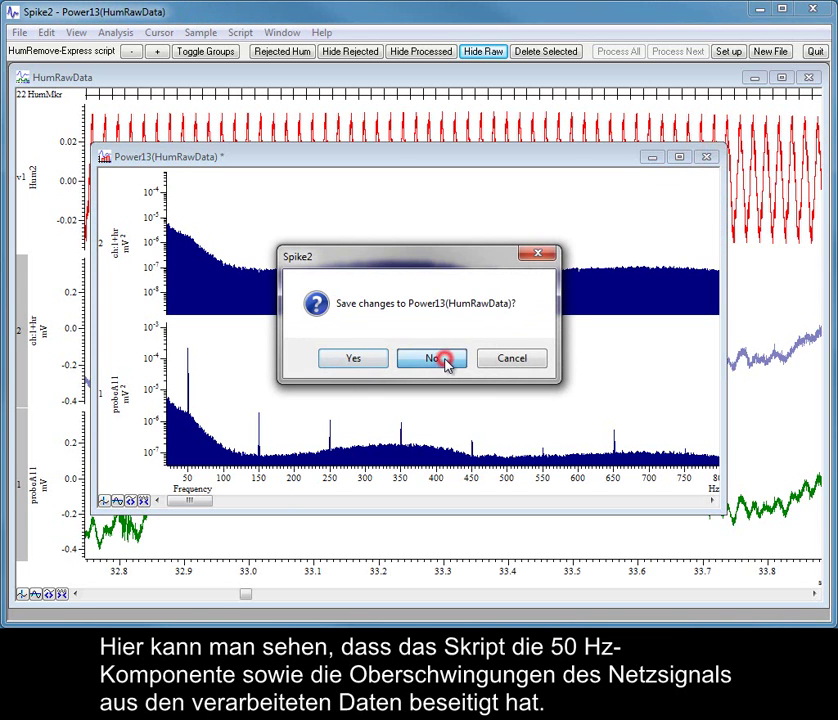
left_click(203, 52)
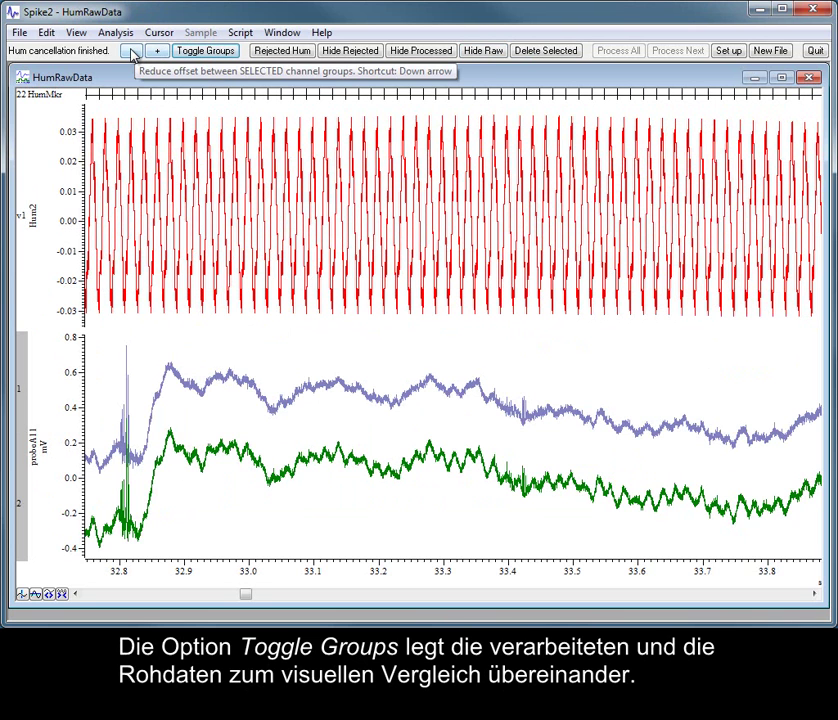
left_click(155, 51)
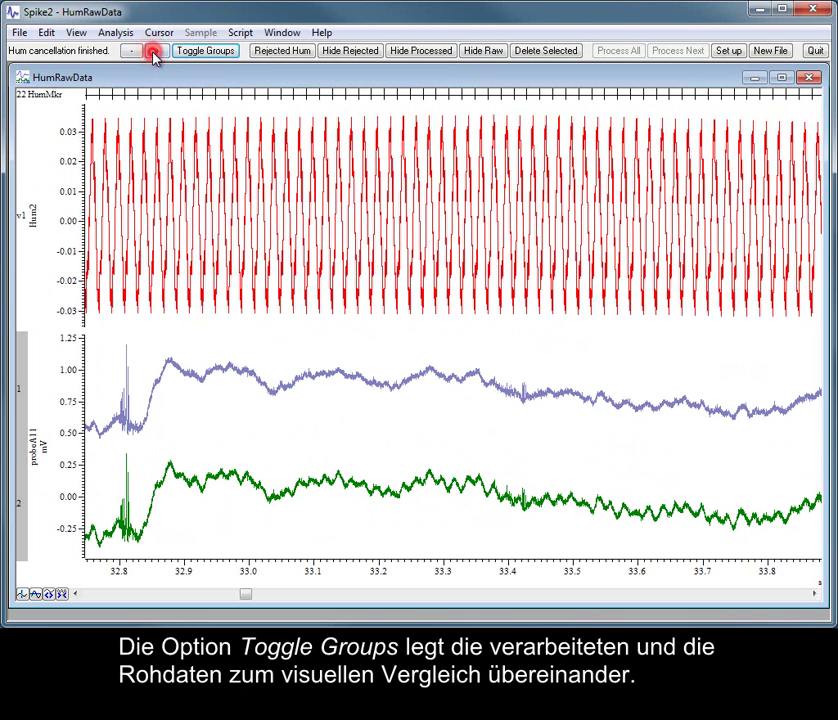
left_click(133, 53)
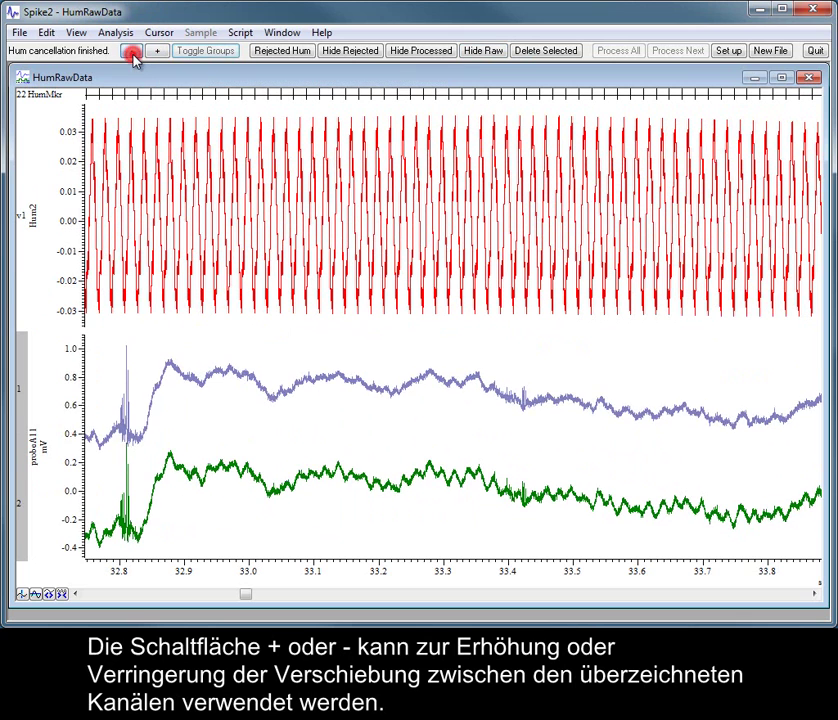
left_click(133, 53)
left_click(133, 53)
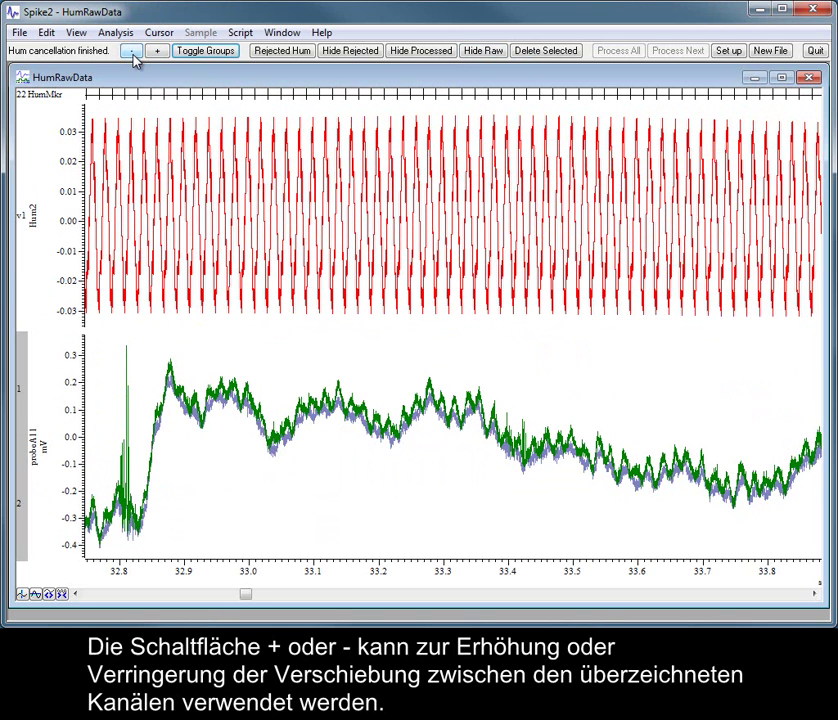